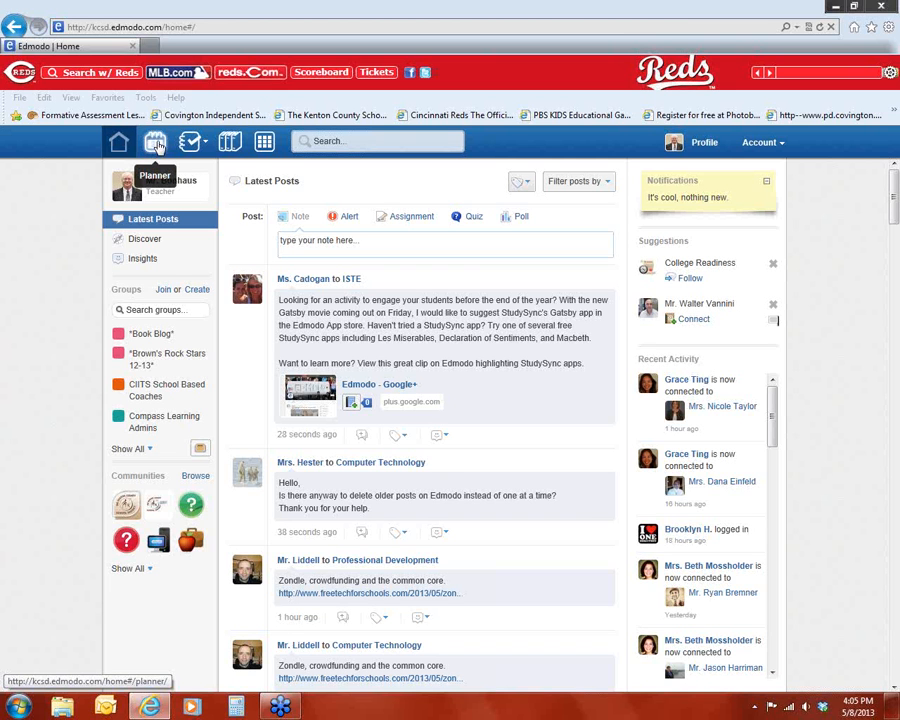
# Step: Open the Planner and switch it to the month view
pyautogui.click(156, 146)
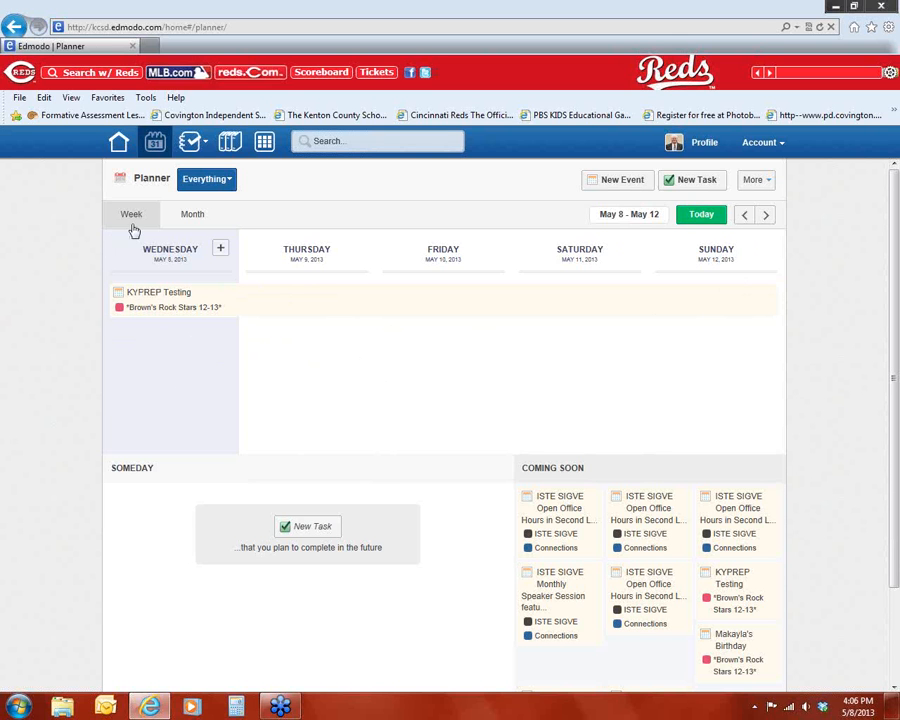
pyautogui.click(191, 215)
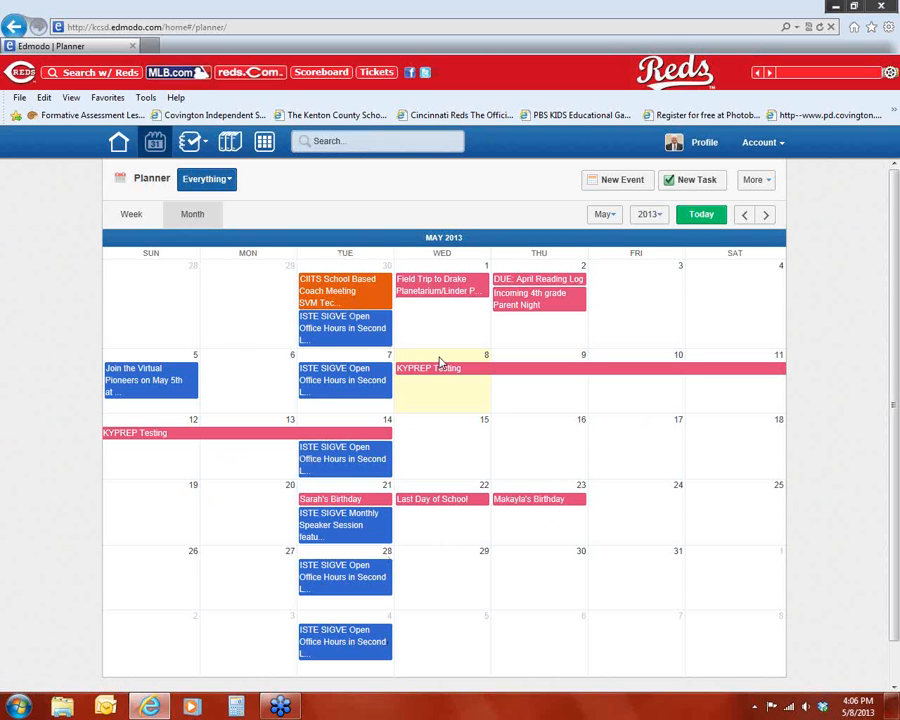
# Step: Filter the planner to the *Brown's Rock Stars 12-13* group, then back to Everything
pyautogui.click(215, 180)
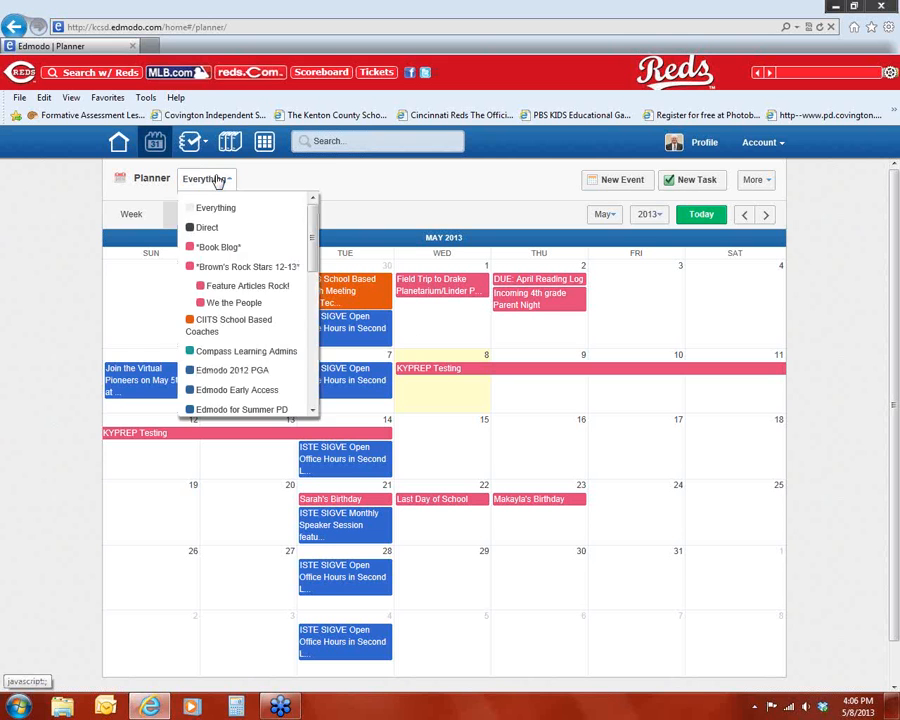
pyautogui.click(219, 270)
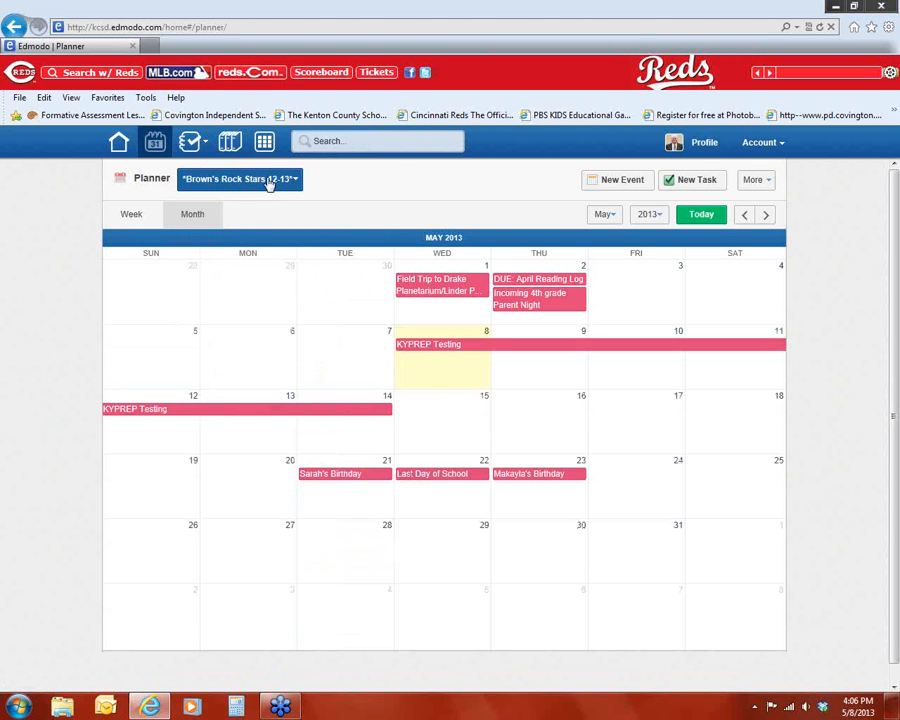
pyautogui.click(290, 182)
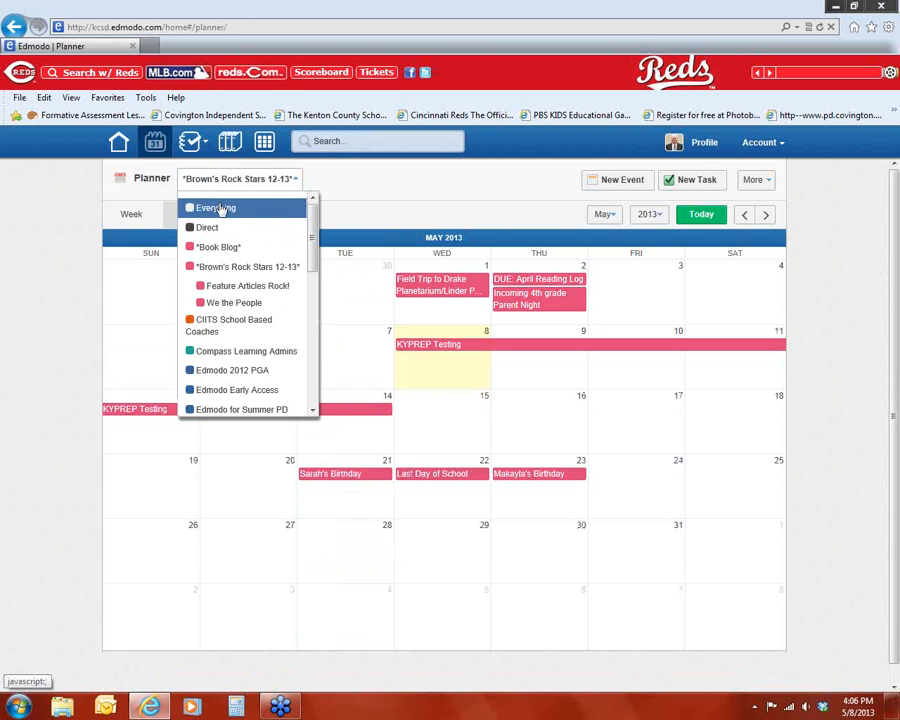
pyautogui.click(249, 206)
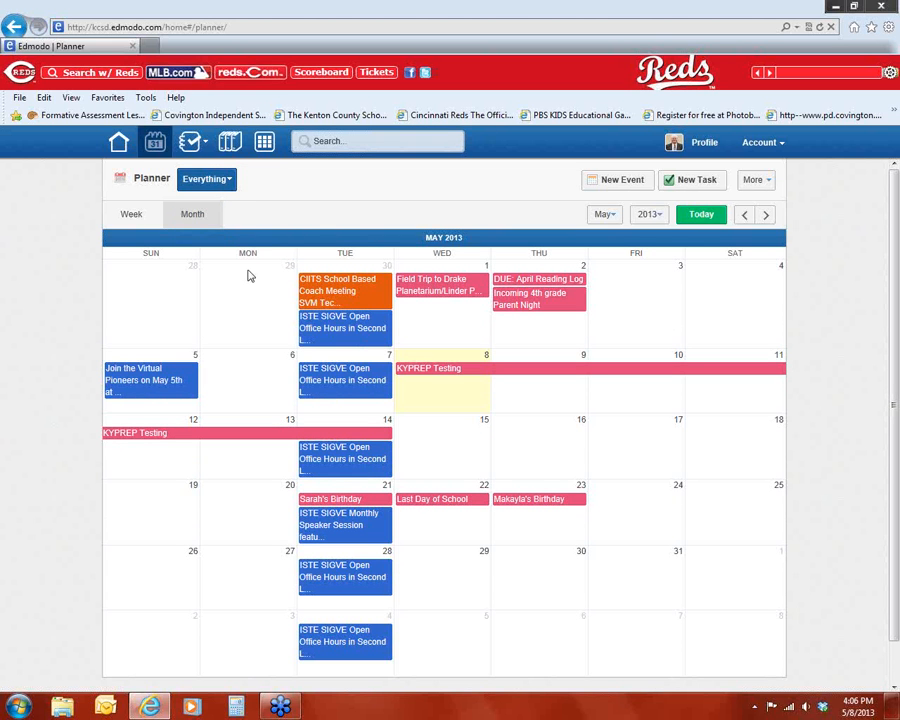
# Step: Switch to the week view, browse the following weeks, and return to today
pyautogui.click(134, 216)
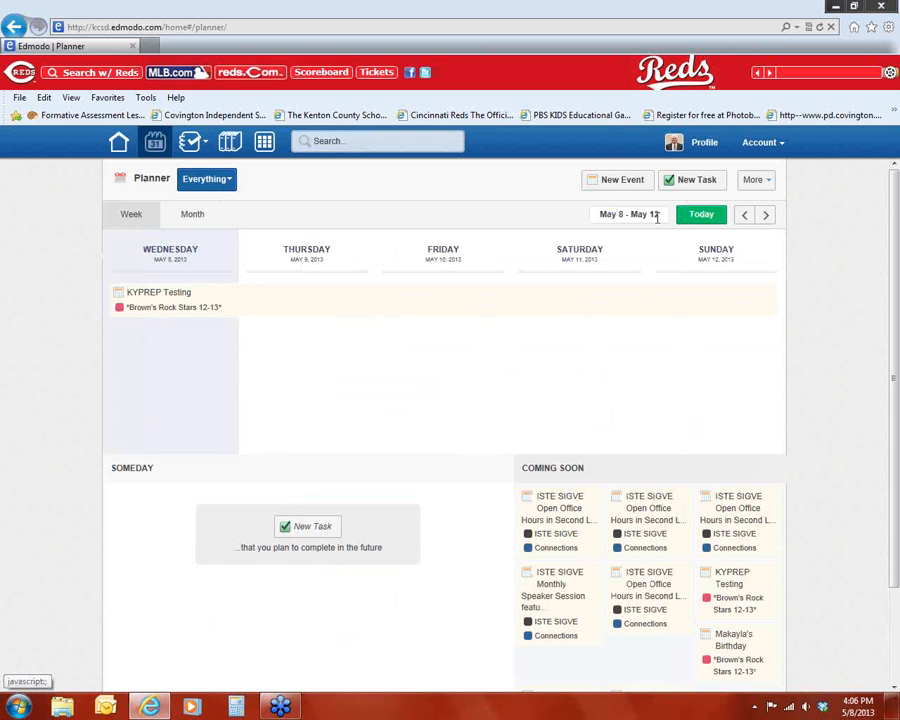
pyautogui.click(762, 217)
pyautogui.click(763, 218)
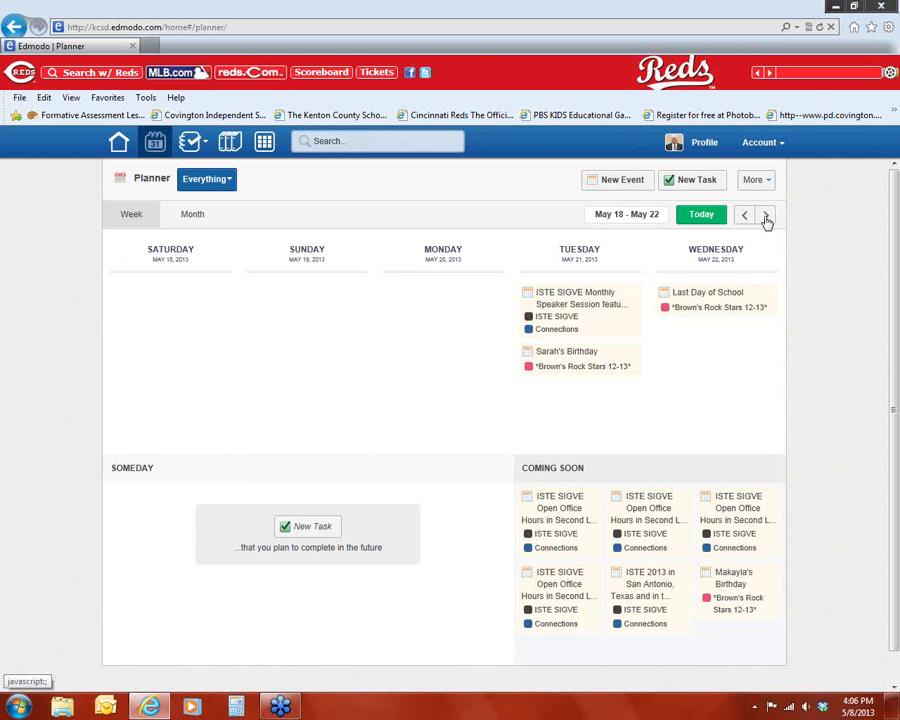
pyautogui.click(701, 215)
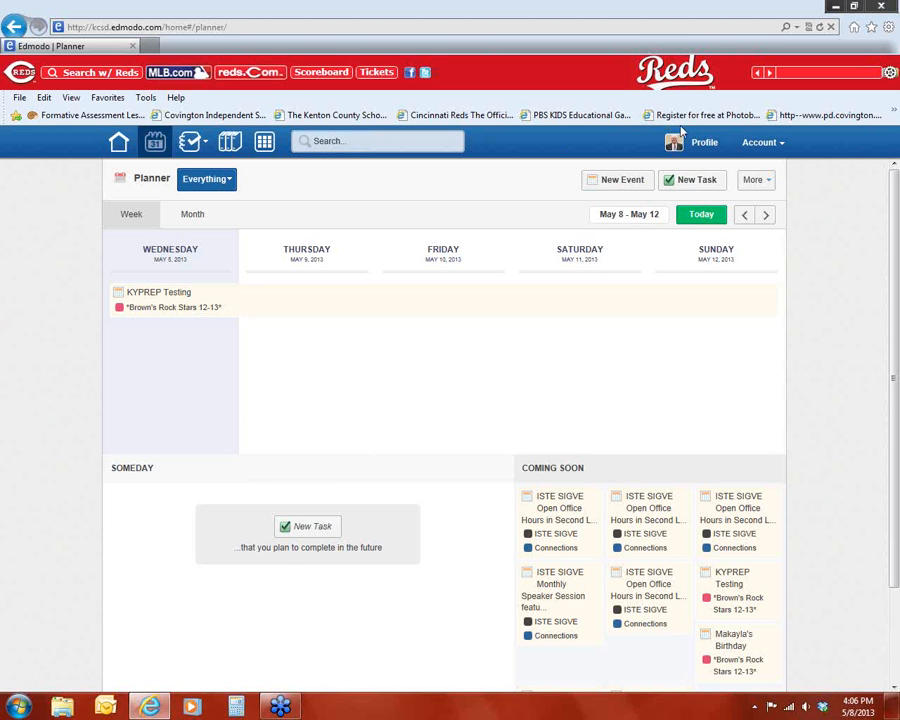
# Step: Create a new task "Clean out the filing cabinet" due on 5/23/2013
pyautogui.click(698, 183)
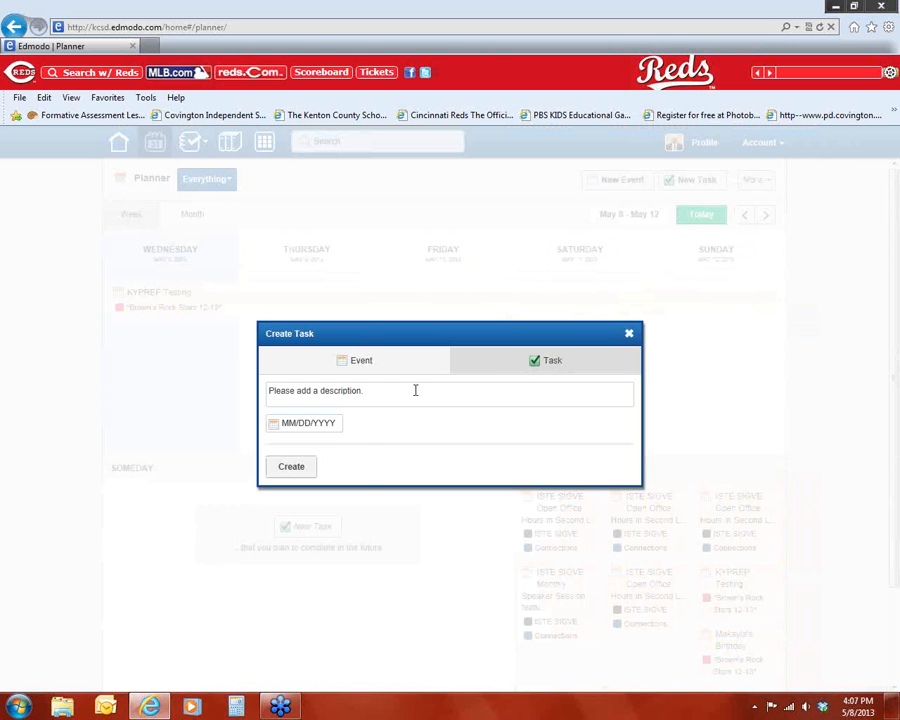
pyautogui.click(364, 396)
pyautogui.click(294, 424)
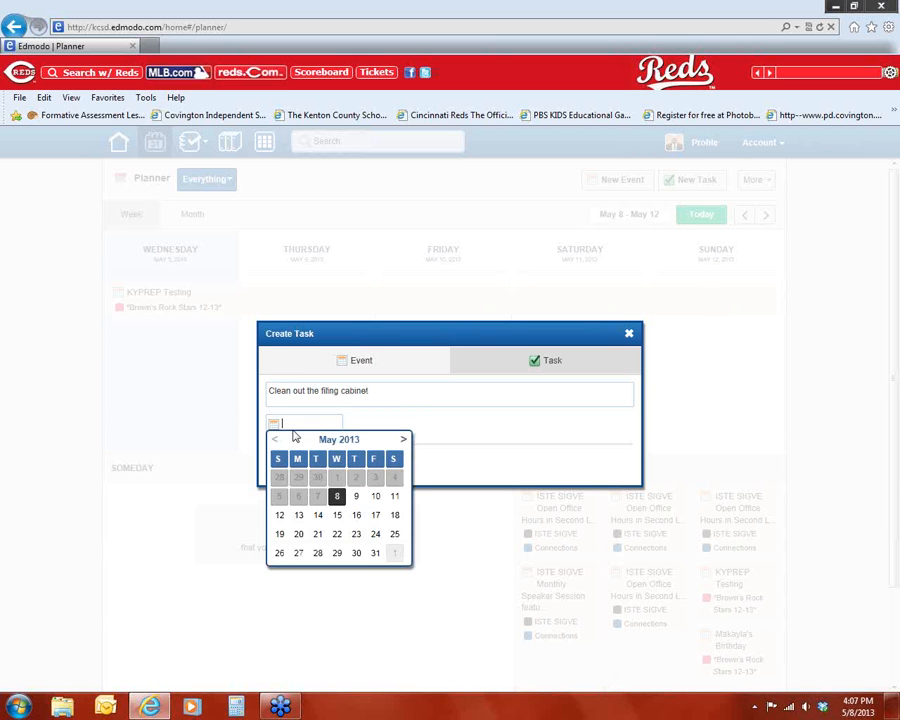
pyautogui.click(353, 537)
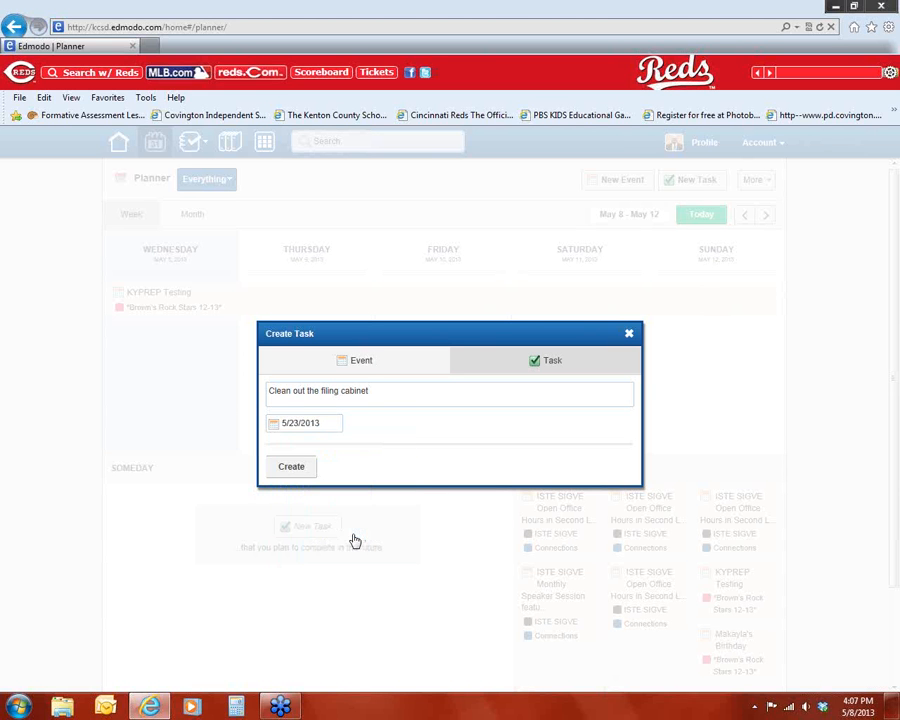
pyautogui.click(292, 469)
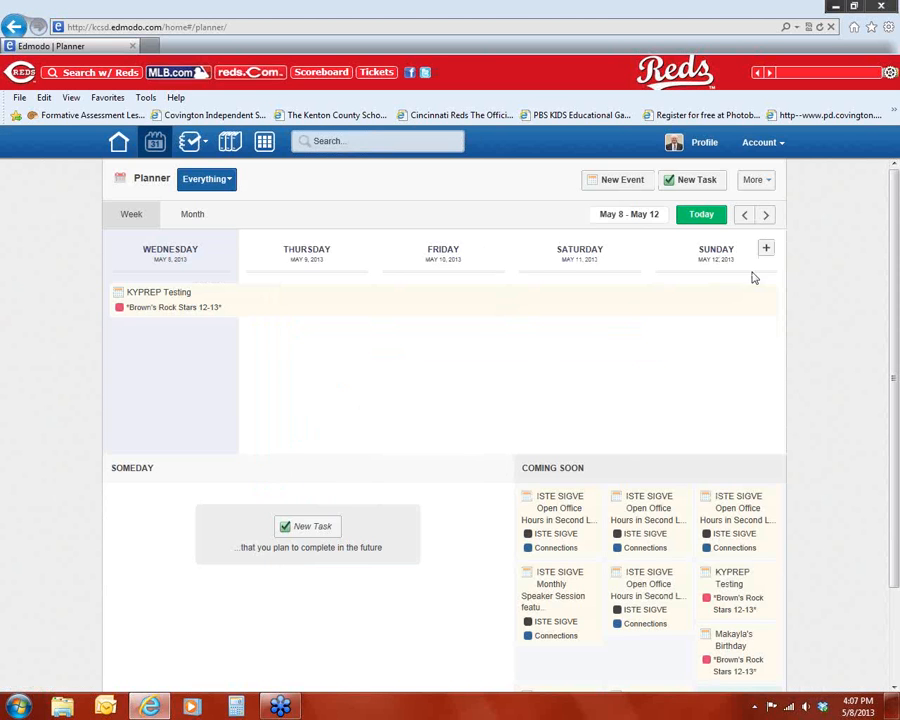
# Step: Browse forward through the weeks to check the new task, then return to today
pyautogui.click(766, 215)
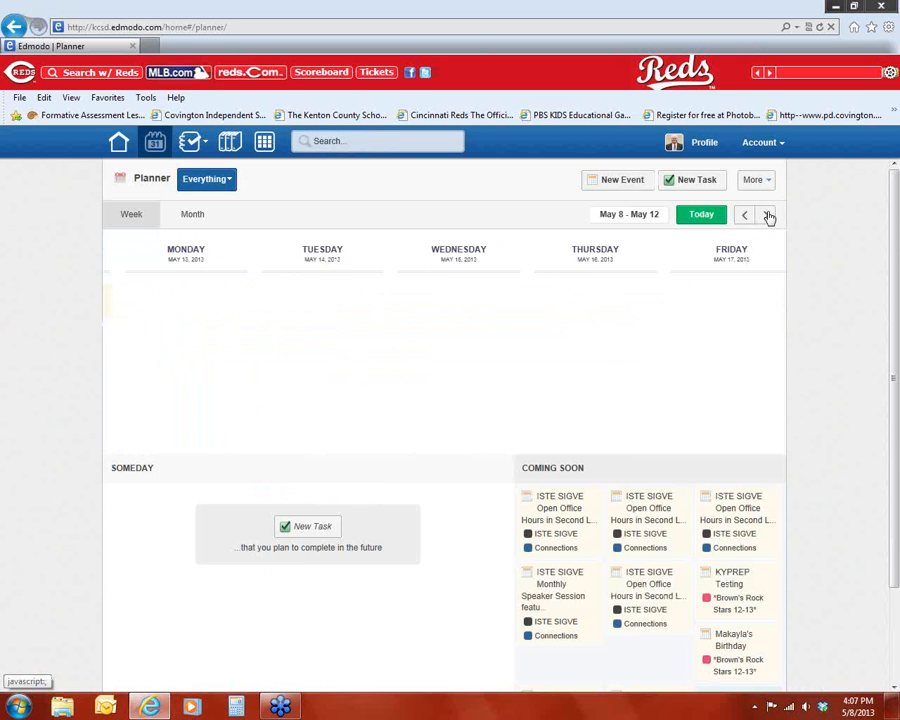
pyautogui.click(767, 216)
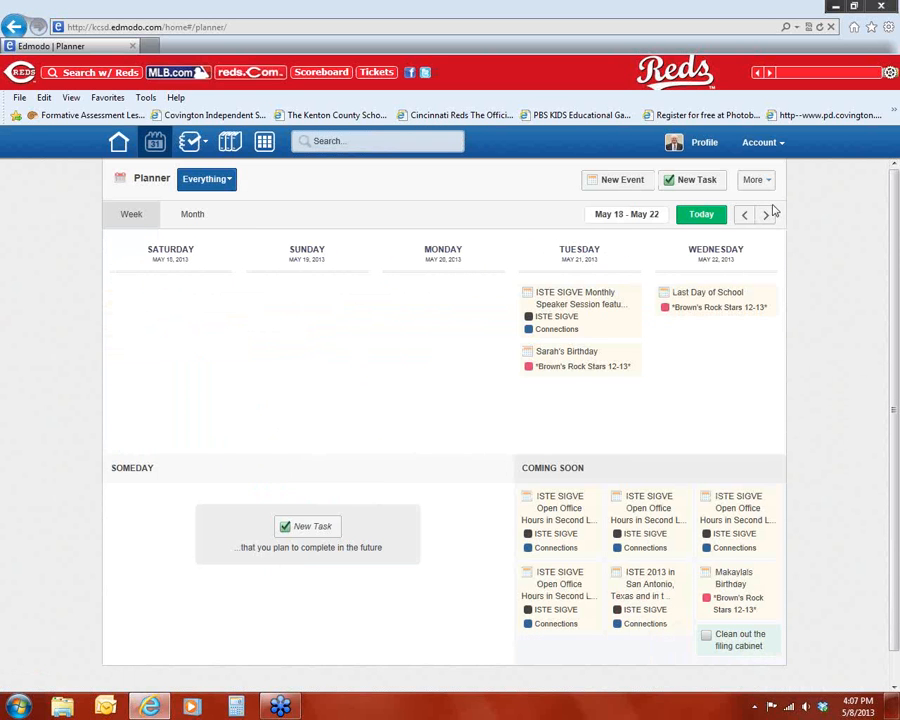
pyautogui.click(767, 214)
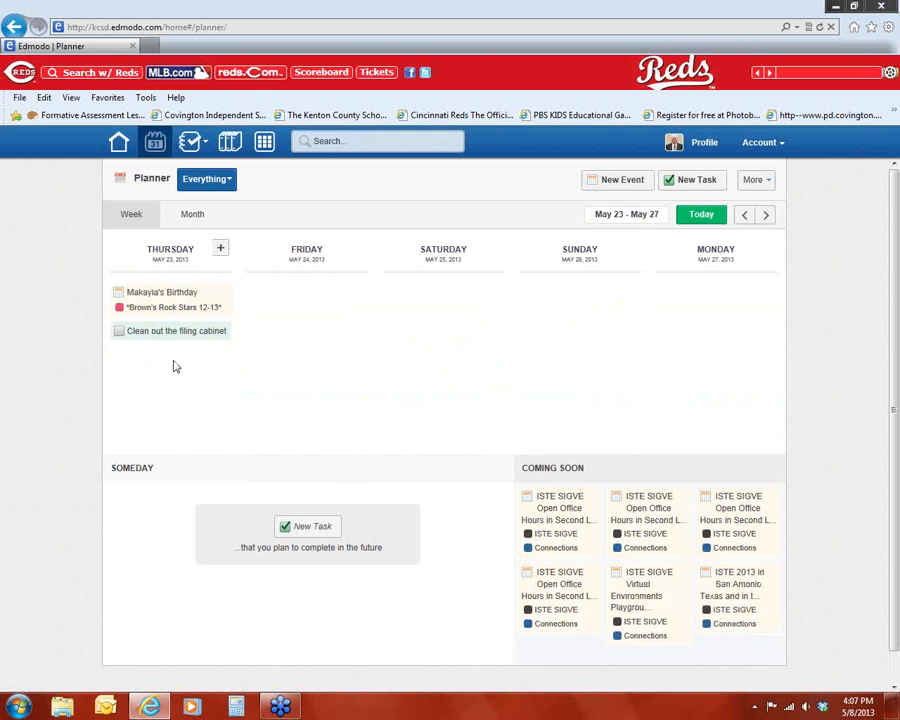
pyautogui.click(700, 216)
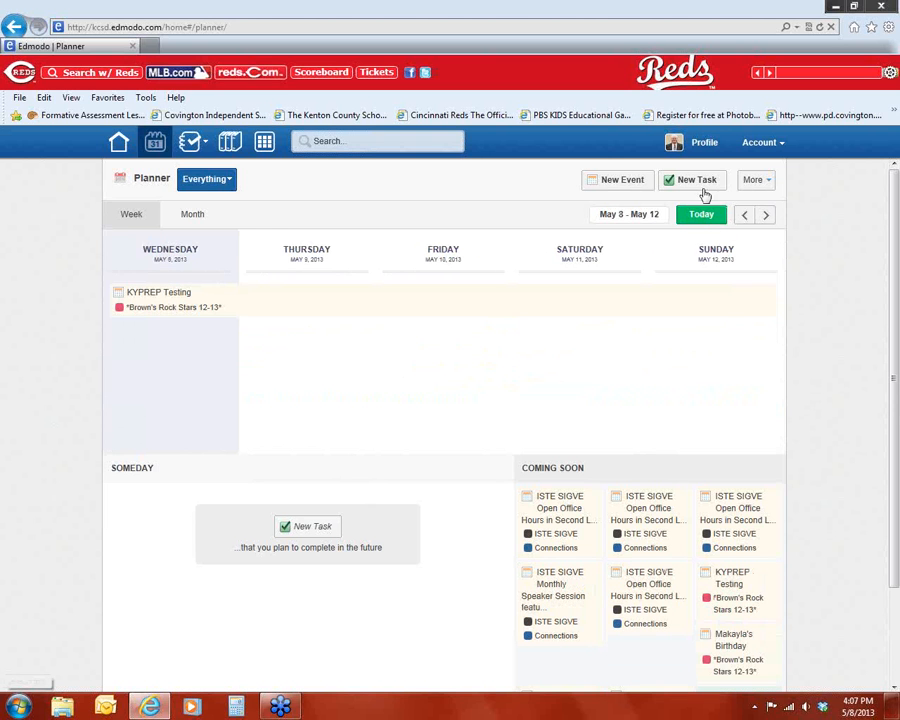
# Step: Start a new event titled "Field Day" and set its date to 5/21/2013
pyautogui.click(618, 181)
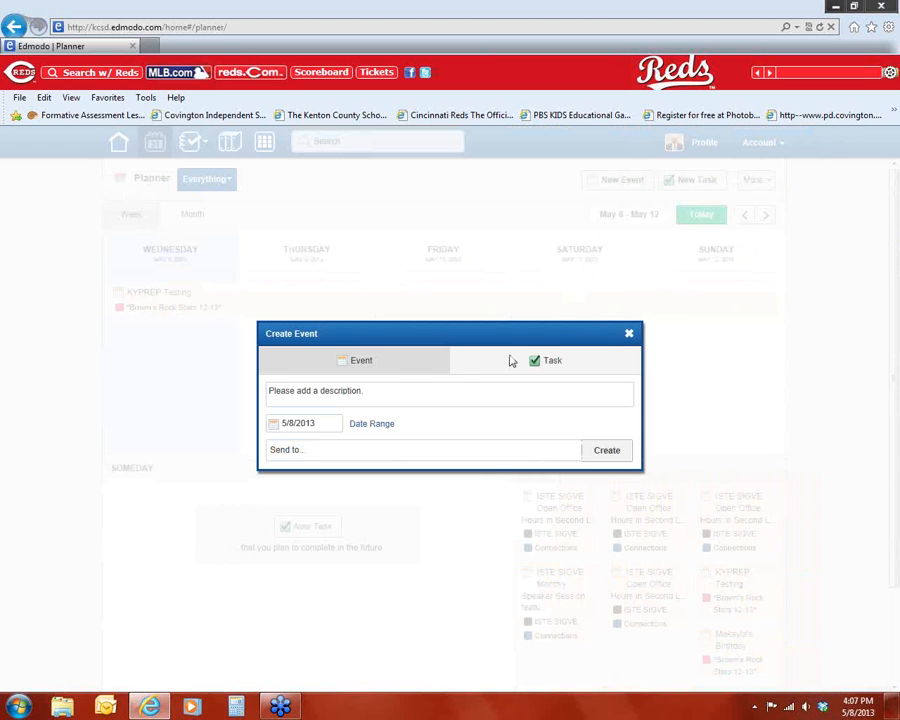
pyautogui.click(361, 396)
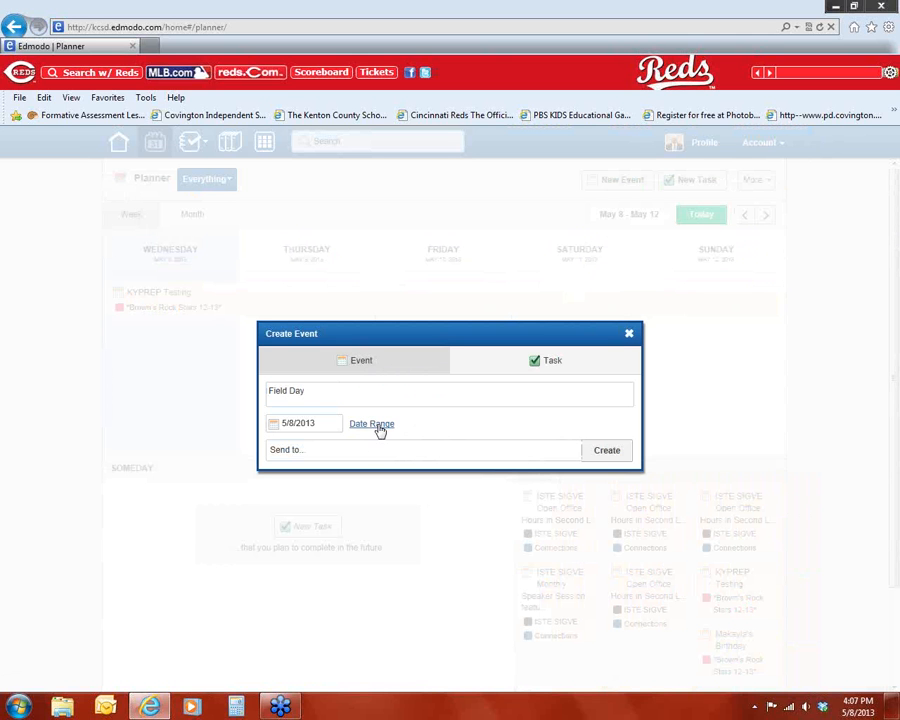
pyautogui.click(375, 424)
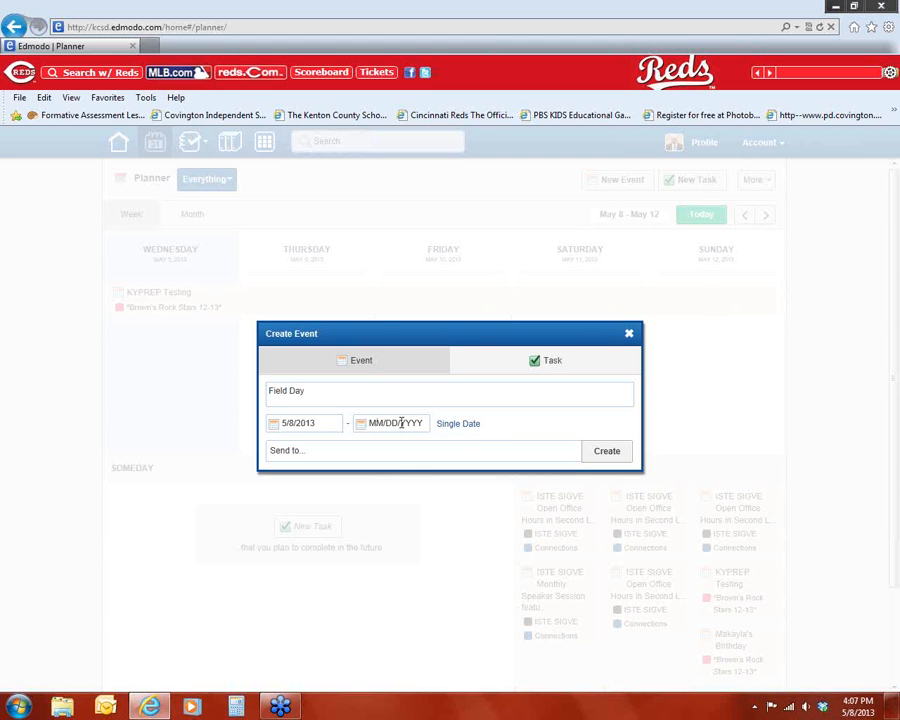
pyautogui.click(466, 427)
pyautogui.click(331, 421)
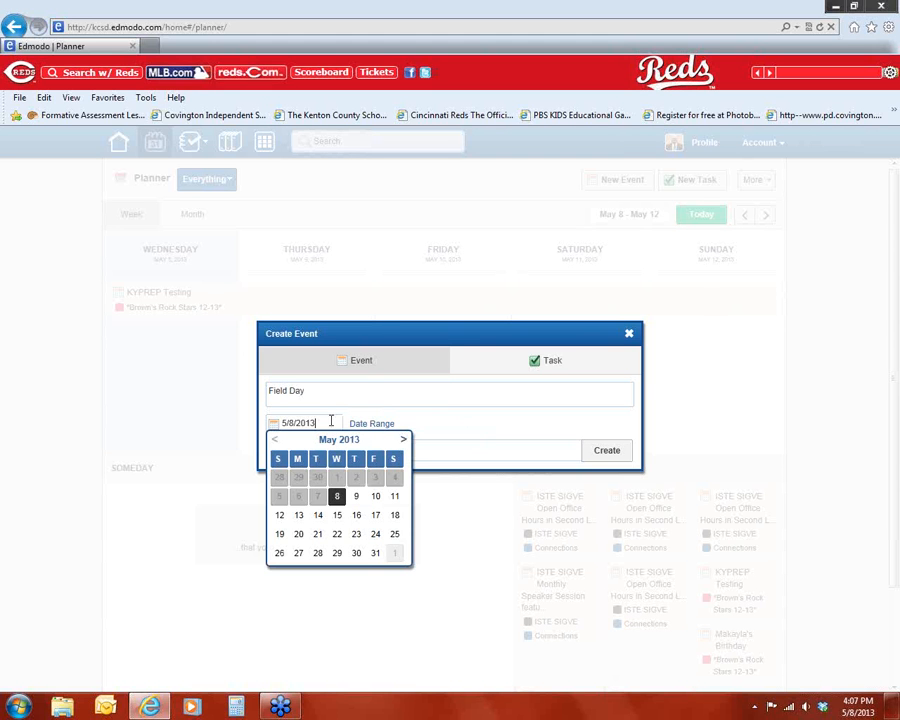
pyautogui.click(318, 536)
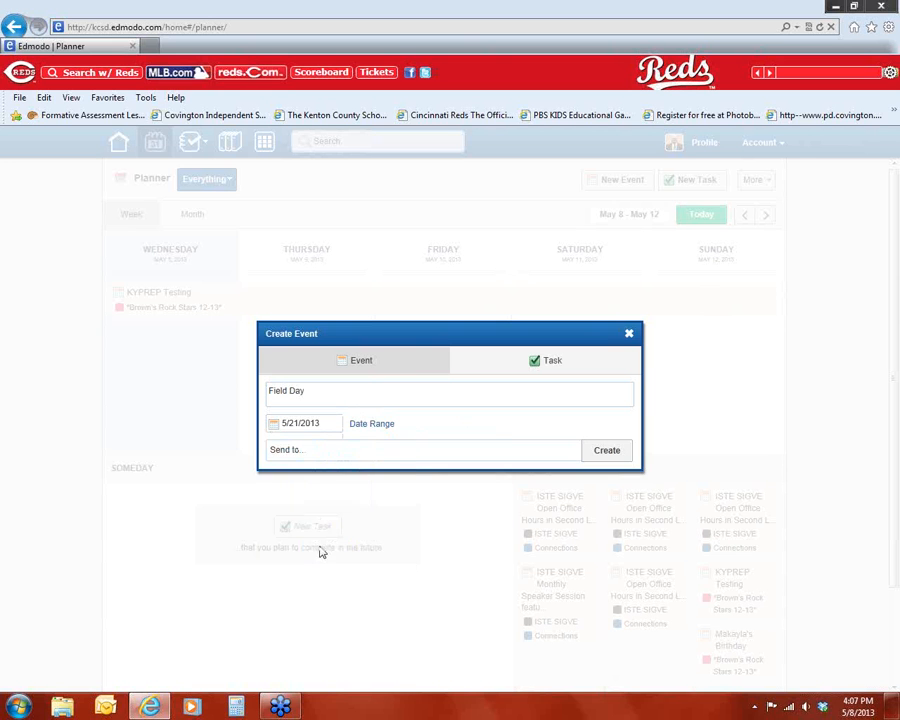
# Step: Send the Field Day event to the Edmodo Training group and create it
pyautogui.click(321, 451)
pyautogui.write('C')
pyautogui.press('BackSpace')
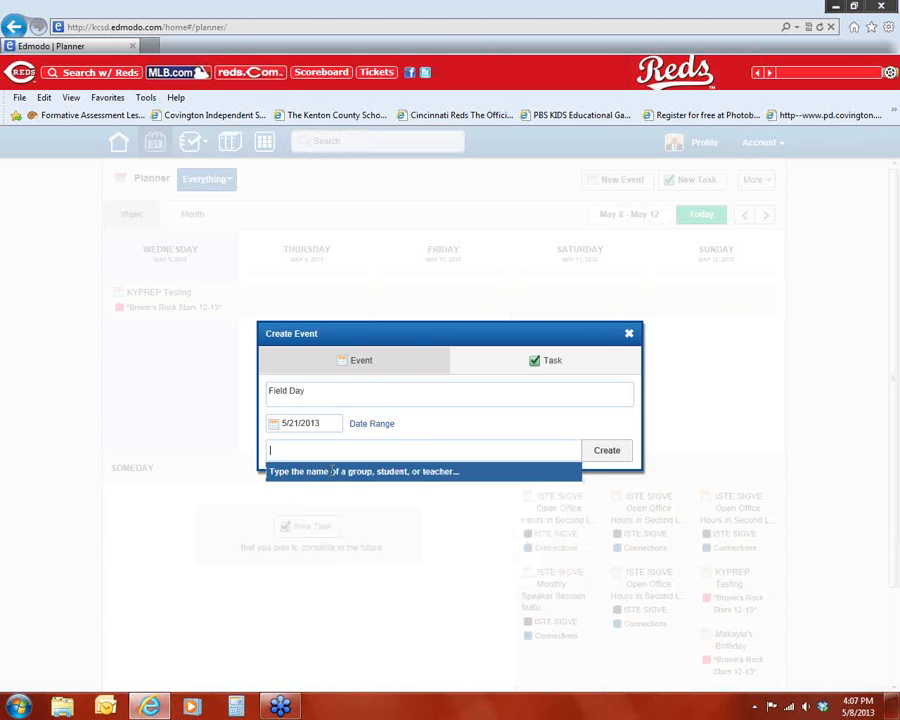
pyautogui.write('ebmodo Training')
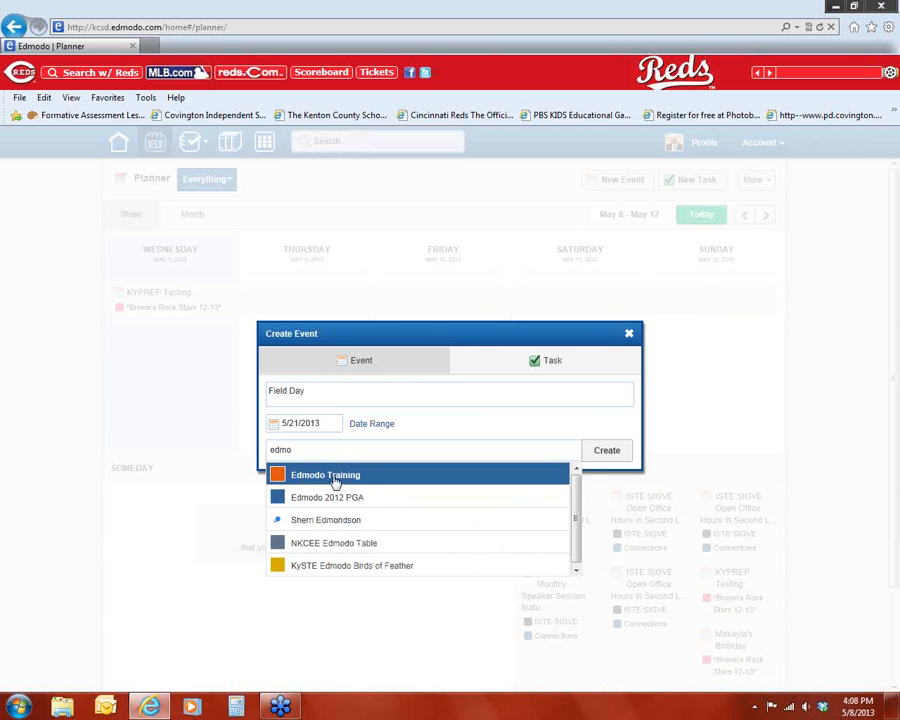
pyautogui.click(334, 481)
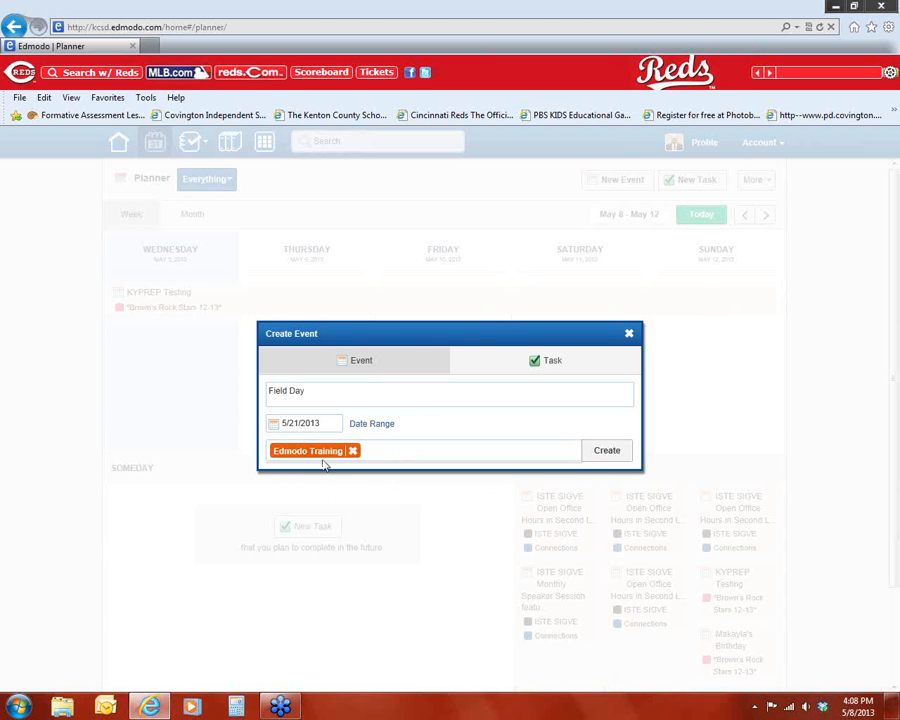
pyautogui.click(622, 457)
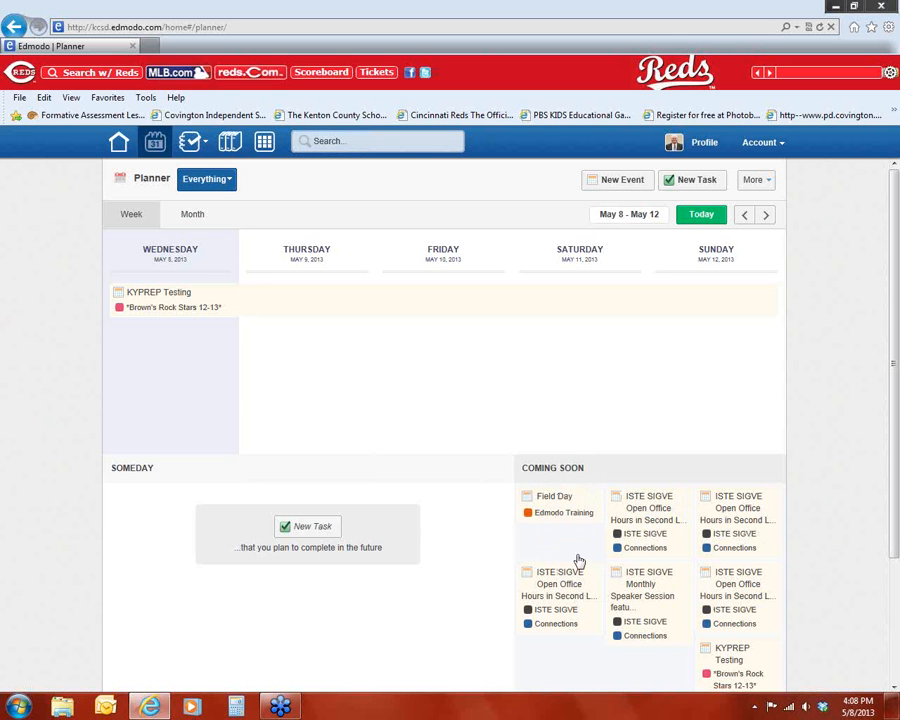
# Step: Browse forward to the Field Day week, return to today, and open then close the KYPREP Testing details
pyautogui.click(765, 218)
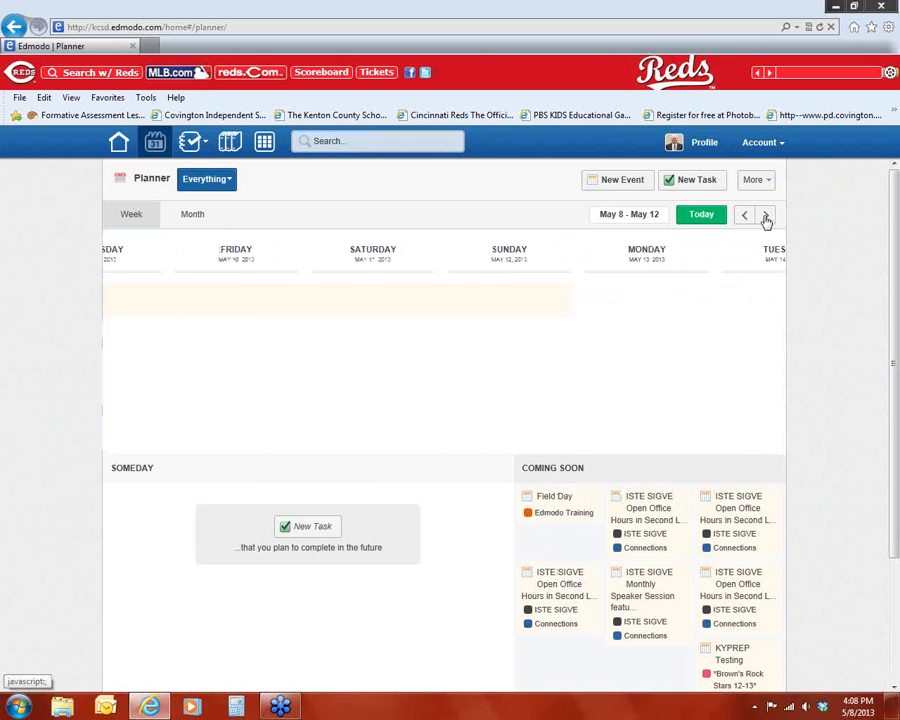
pyautogui.click(765, 218)
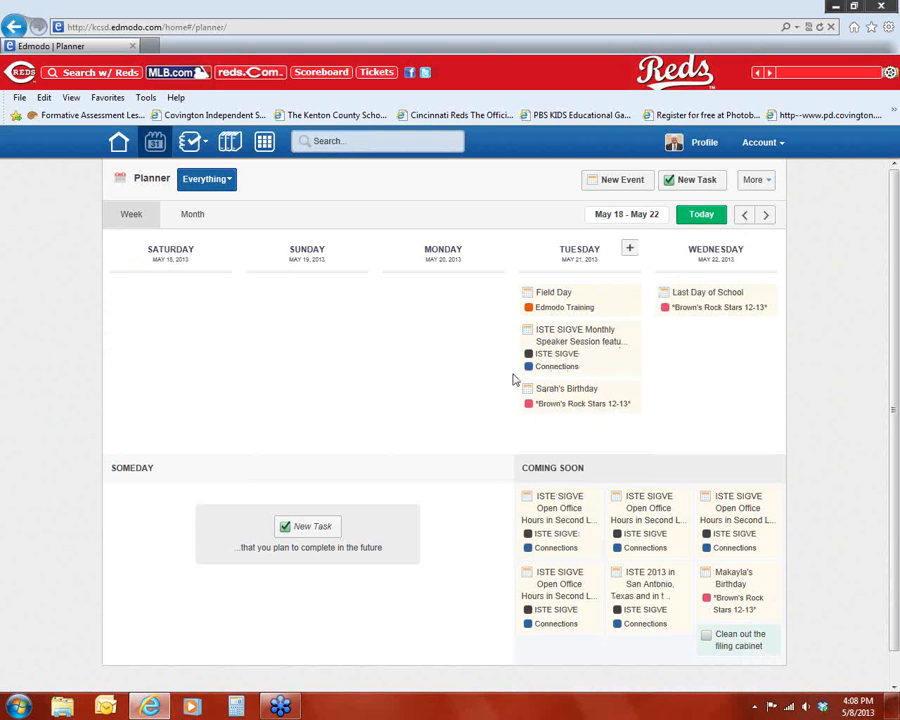
pyautogui.click(701, 214)
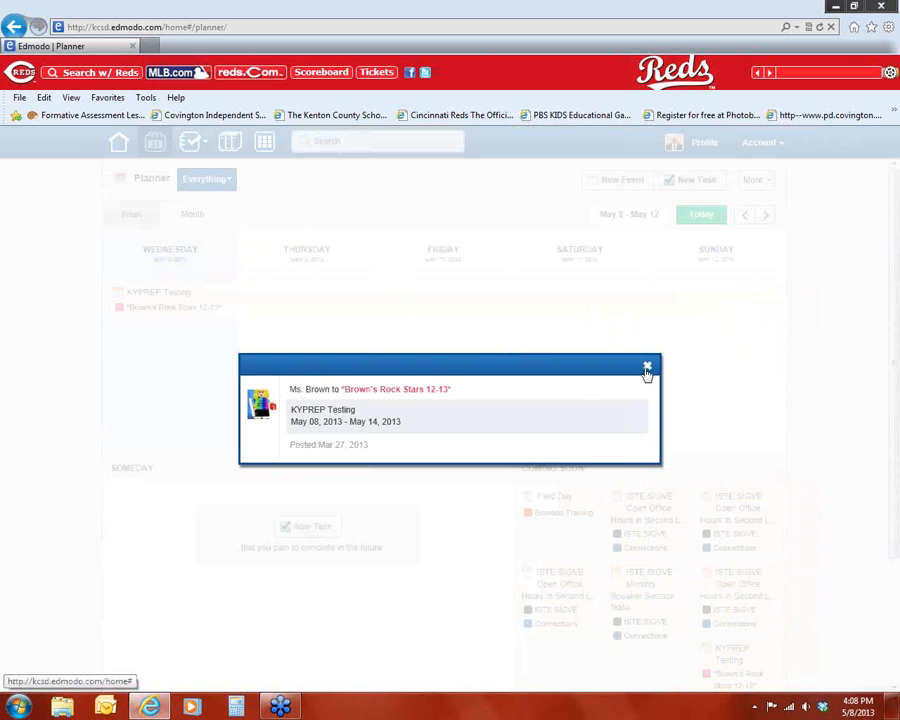
pyautogui.click(648, 371)
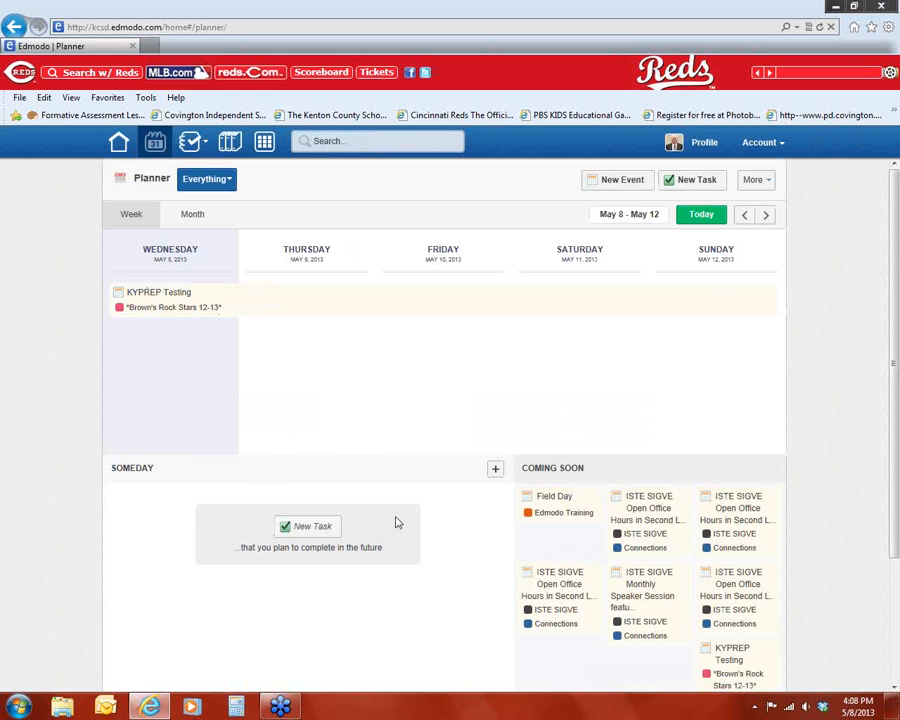
# Step: Add a Someday task "Clean my desk off." without a due date
pyautogui.scroll(-2, 370, 500)
pyautogui.scroll(1, 390, 418)
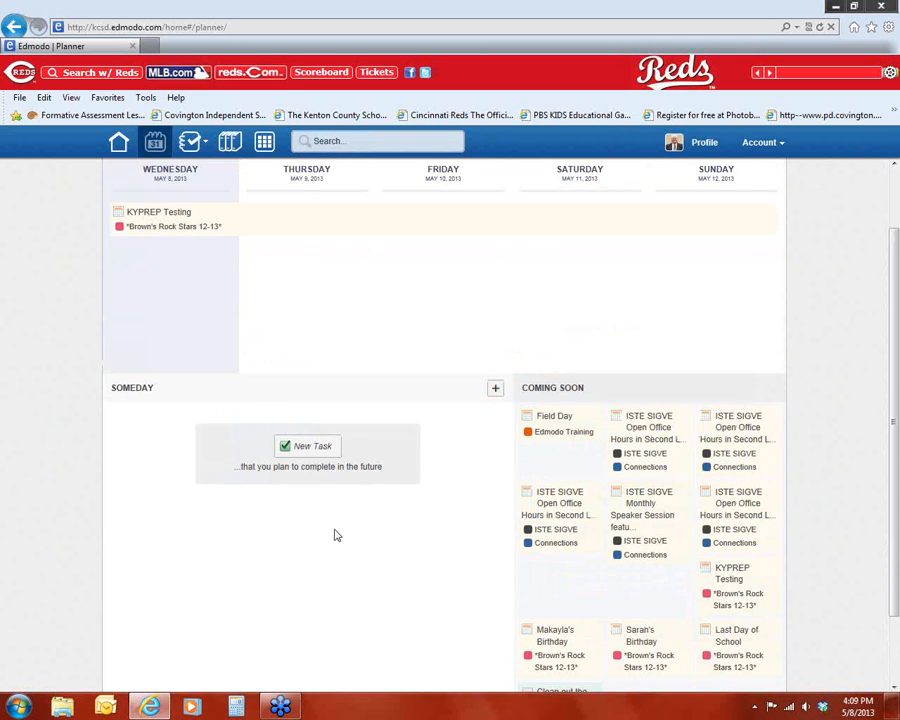
pyautogui.click(318, 450)
pyautogui.click(337, 394)
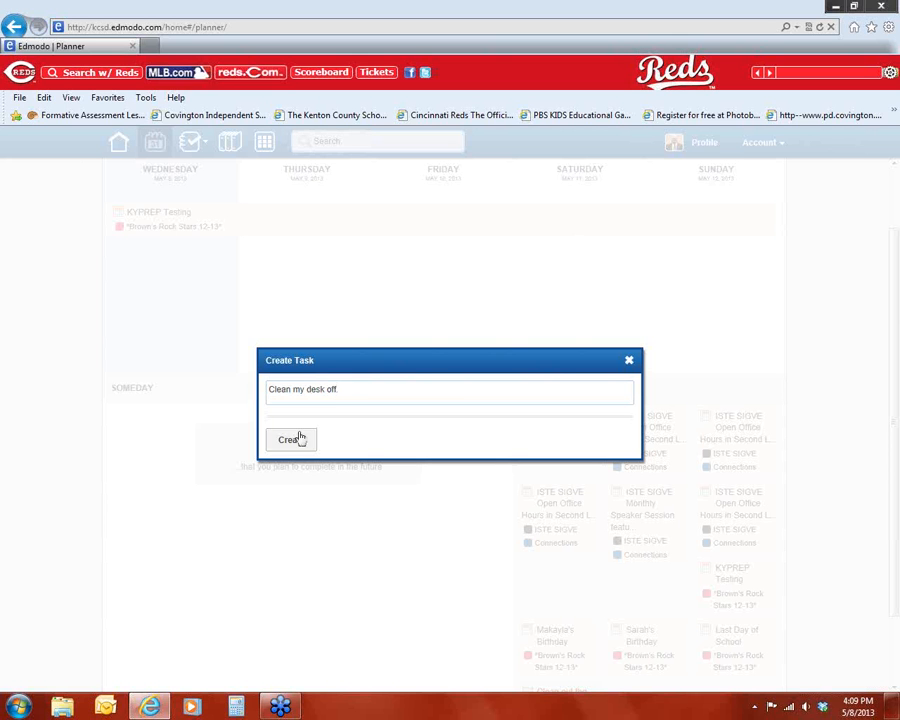
pyautogui.write('.')
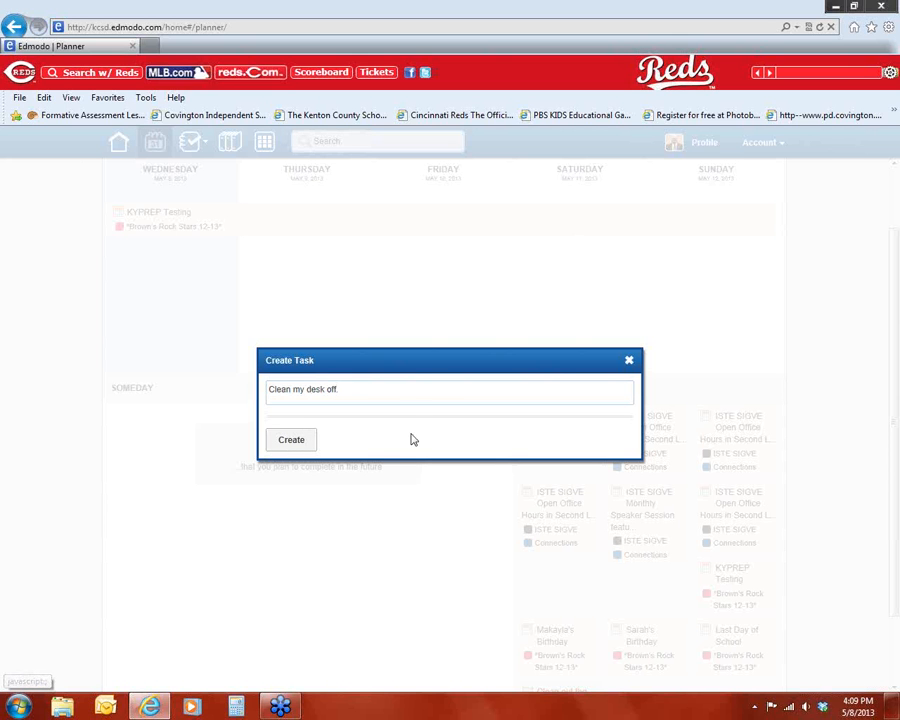
pyautogui.click(291, 444)
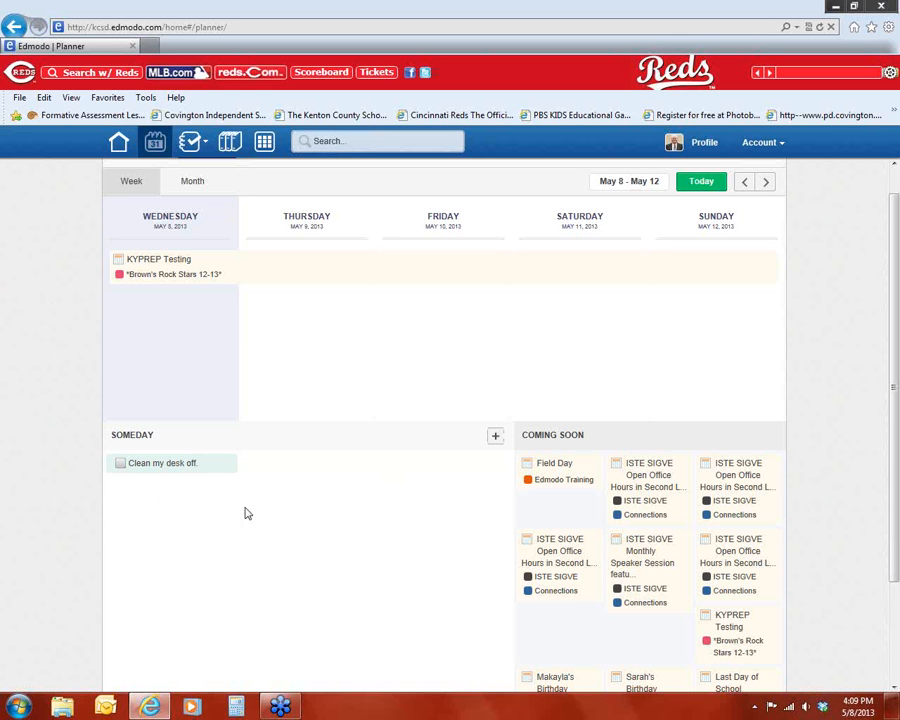
# Step: Mark the "Clean my desk off." task as completed
pyautogui.click(121, 466)
pyautogui.scroll(-2, 281, 494)
pyautogui.scroll(3, 236, 432)
pyautogui.scroll(-2, 246, 424)
pyautogui.scroll(2, 249, 428)
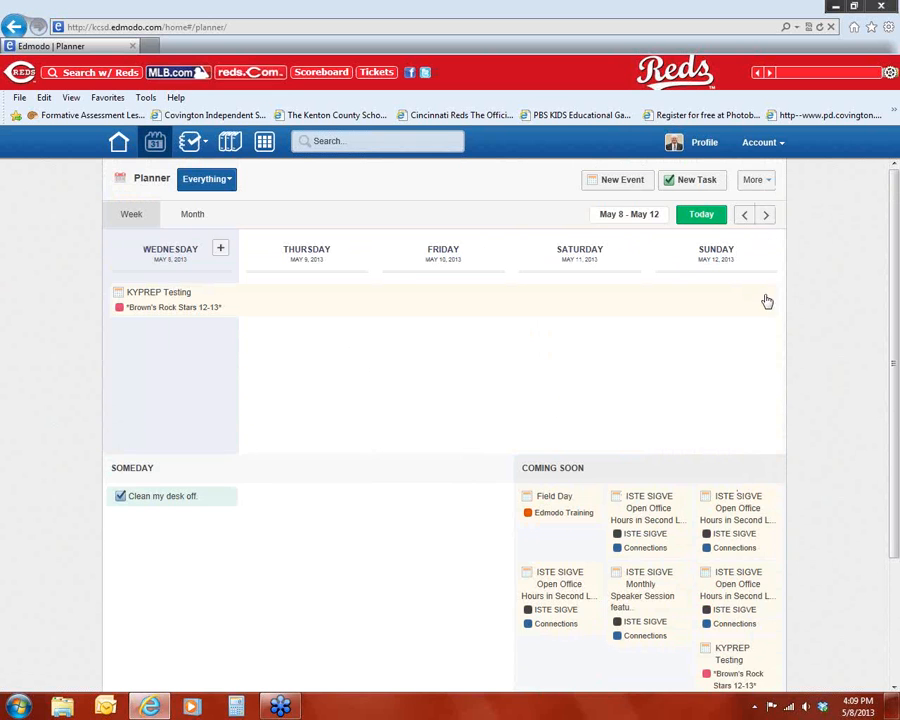
# Step: Start exporting the planner calendar and cancel the file download
pyautogui.scroll(-3, 751, 476)
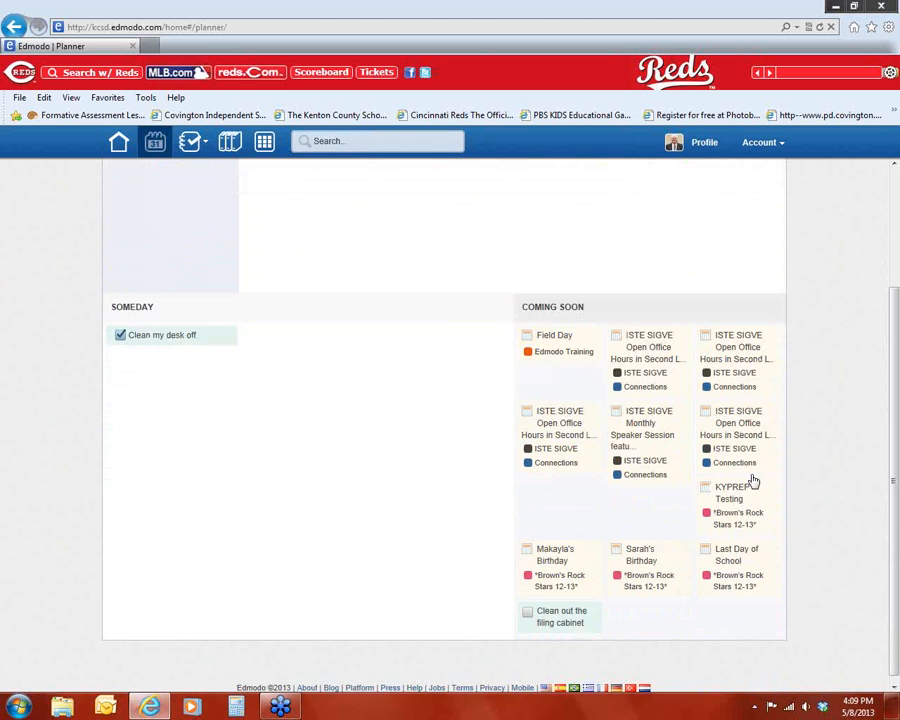
pyautogui.scroll(3, 770, 420)
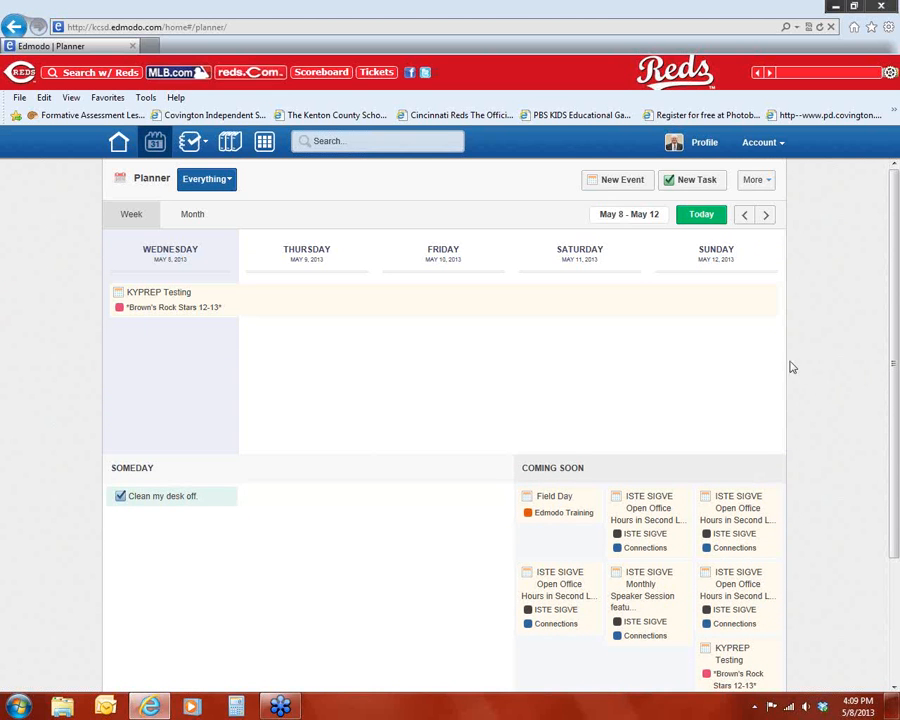
pyautogui.click(771, 188)
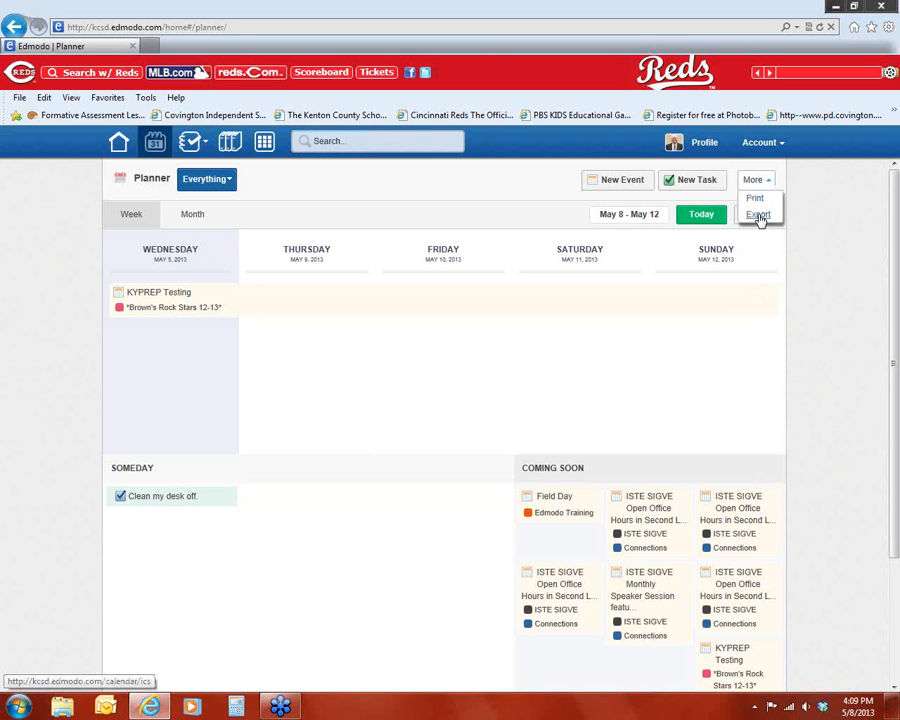
pyautogui.click(758, 215)
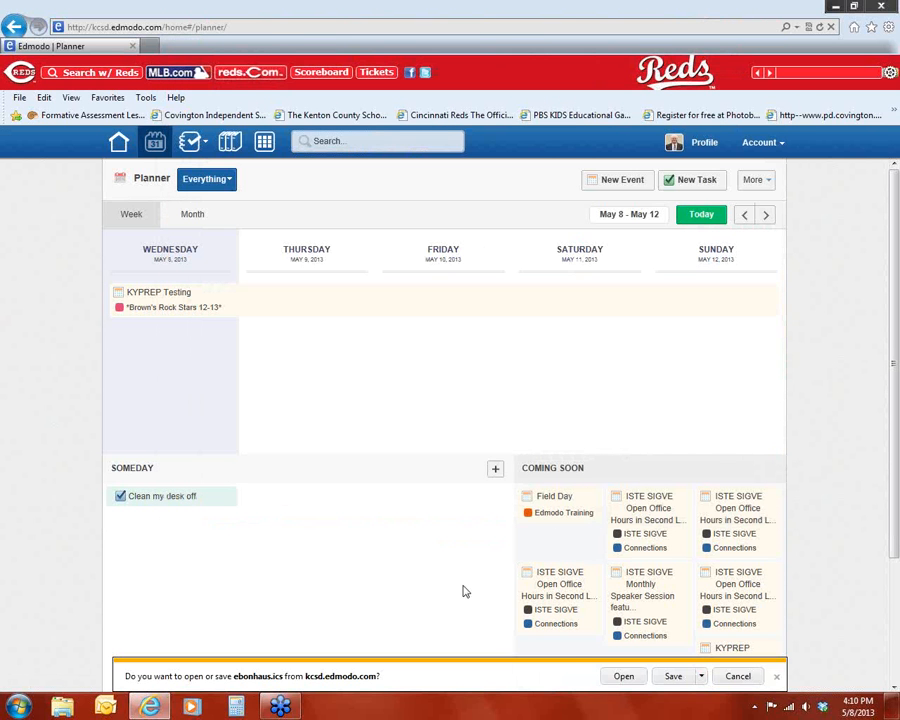
pyautogui.click(737, 676)
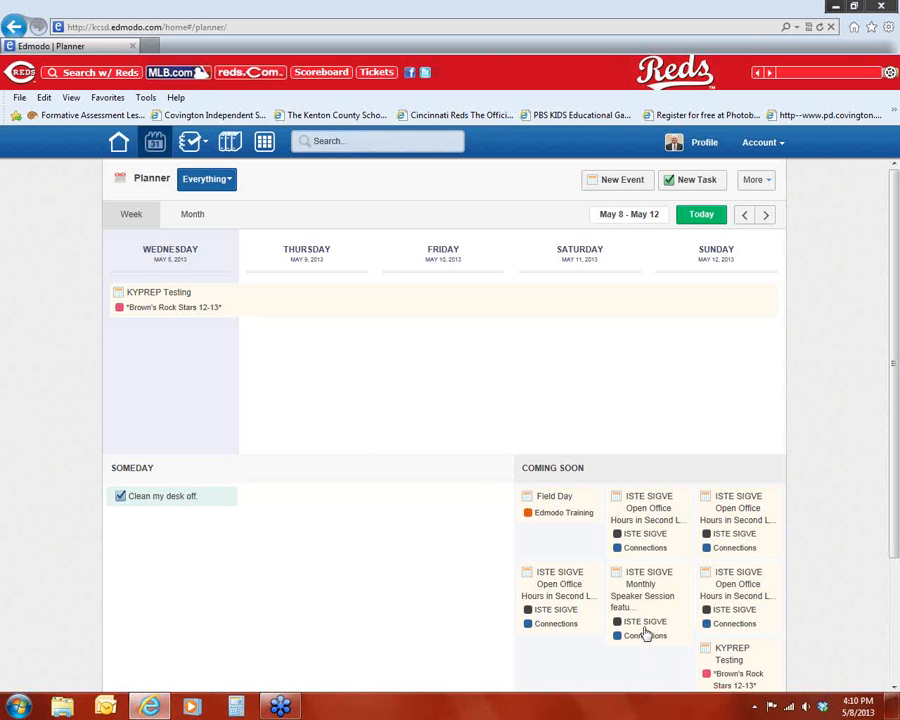
# Step: Print the planner to CutePDF Writer after adjusting the page orientation in the printing preferences
pyautogui.click(757, 180)
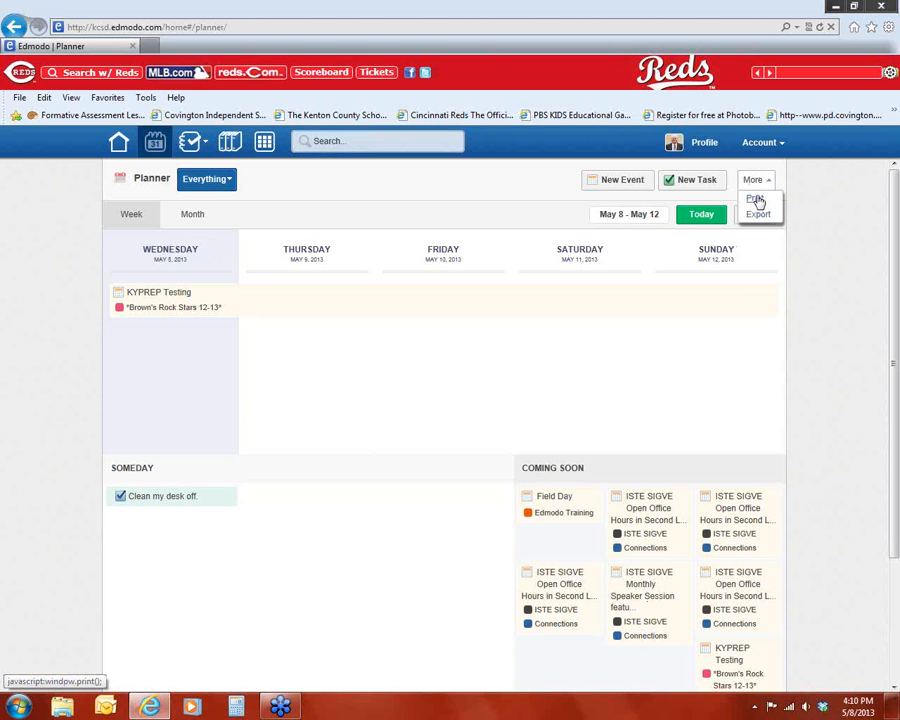
pyautogui.click(757, 199)
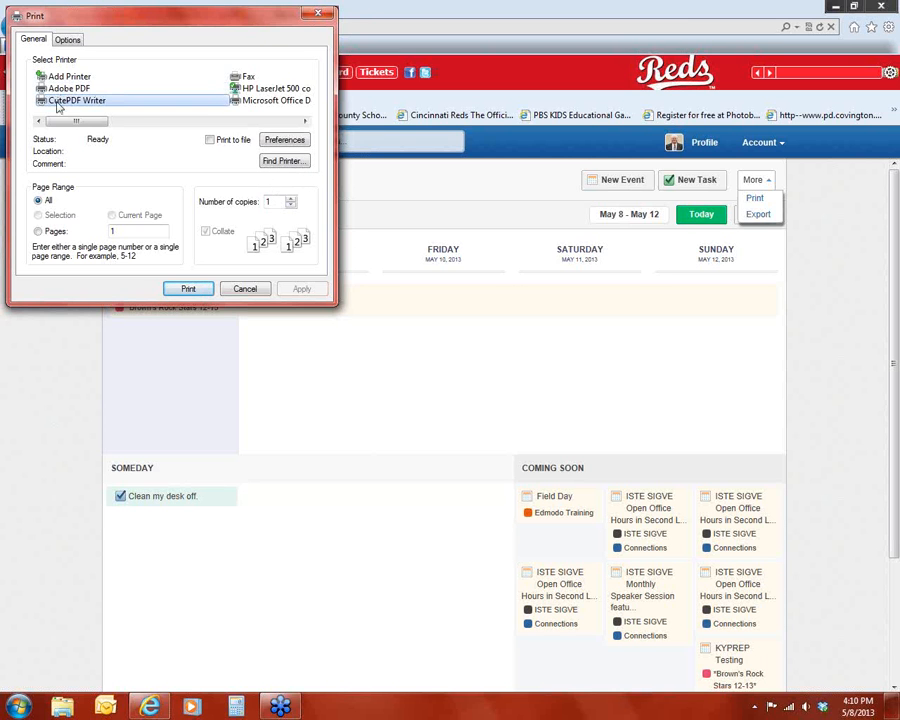
pyautogui.click(68, 40)
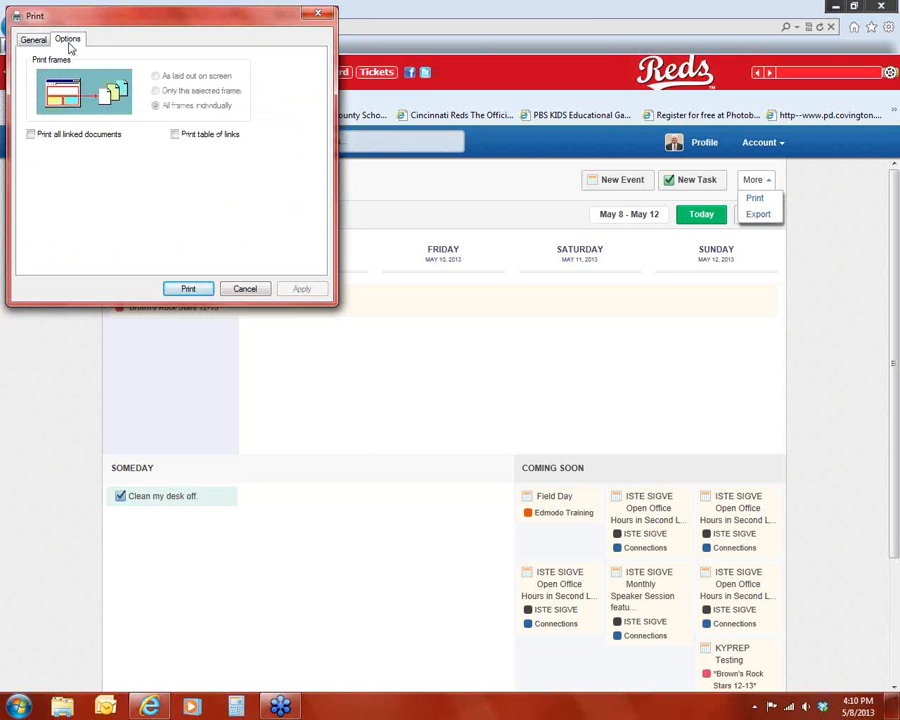
pyautogui.click(34, 41)
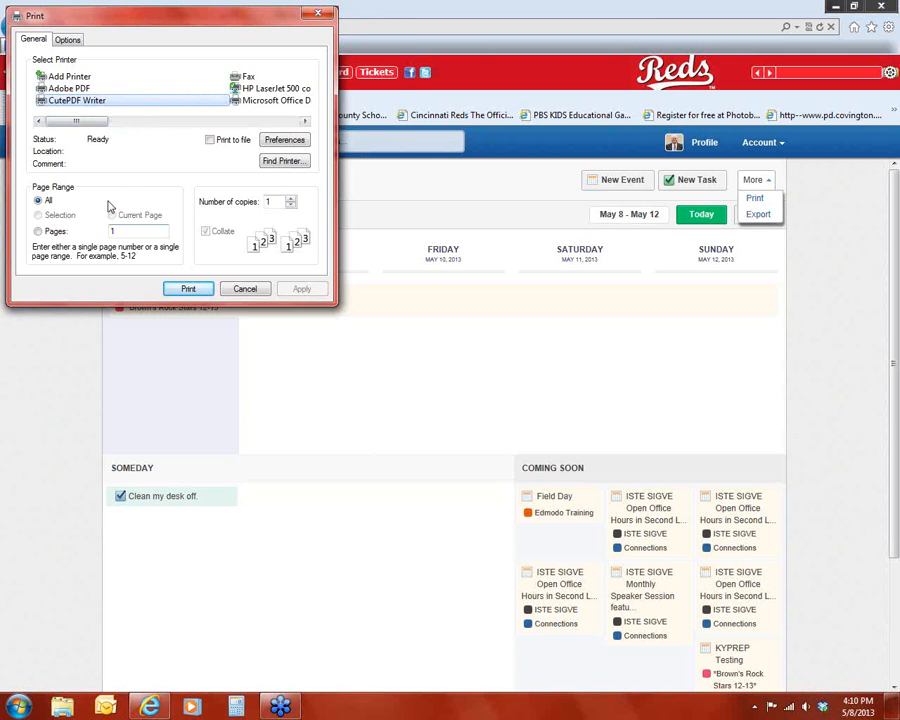
pyautogui.click(279, 142)
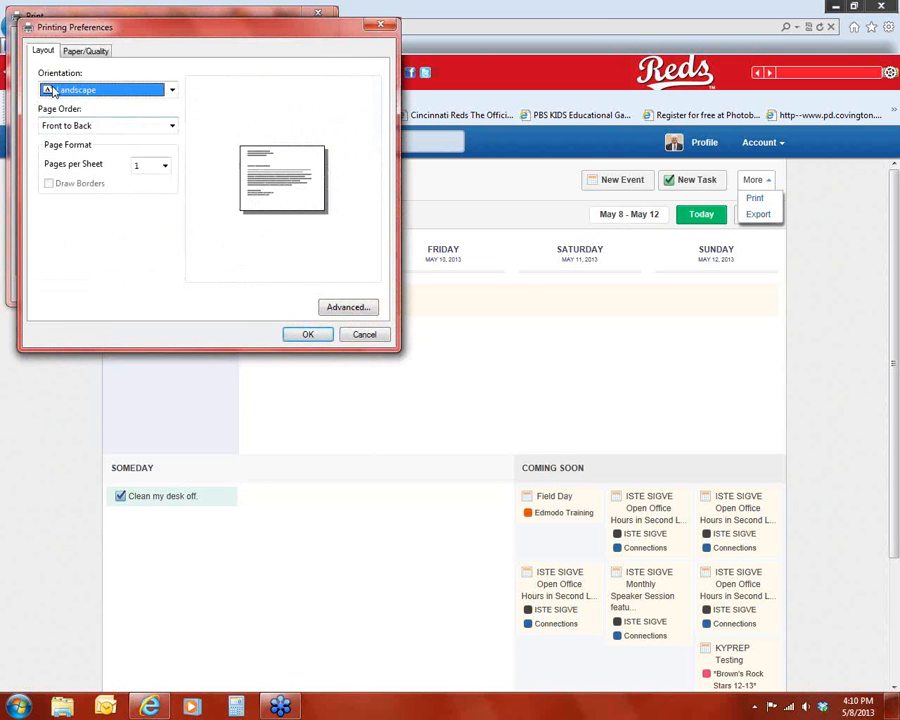
pyautogui.click(100, 90)
pyautogui.click(84, 130)
pyautogui.click(67, 90)
pyautogui.click(66, 117)
pyautogui.click(303, 334)
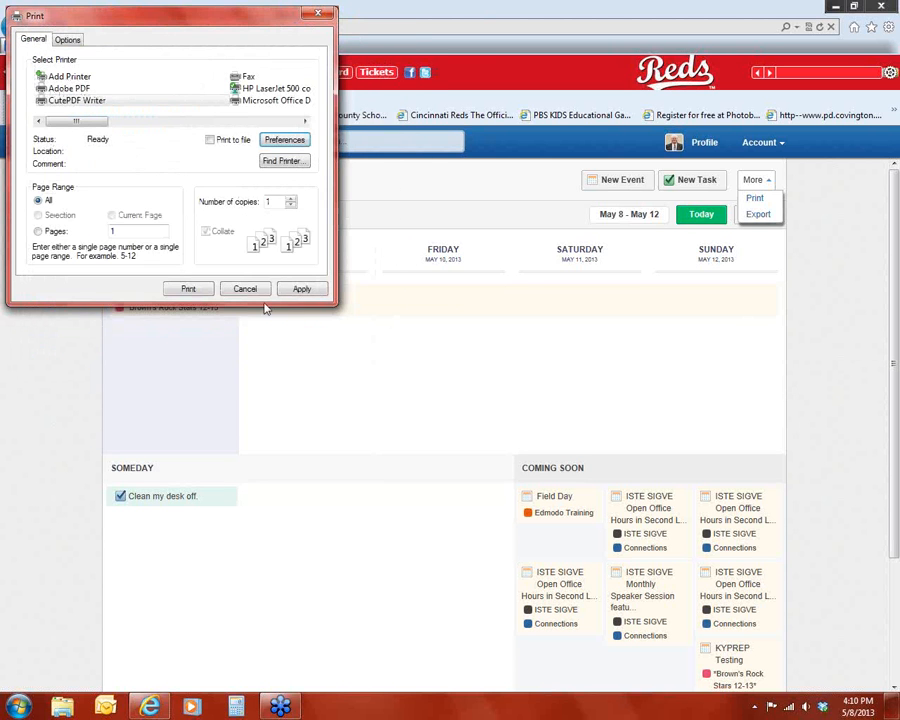
pyautogui.click(187, 289)
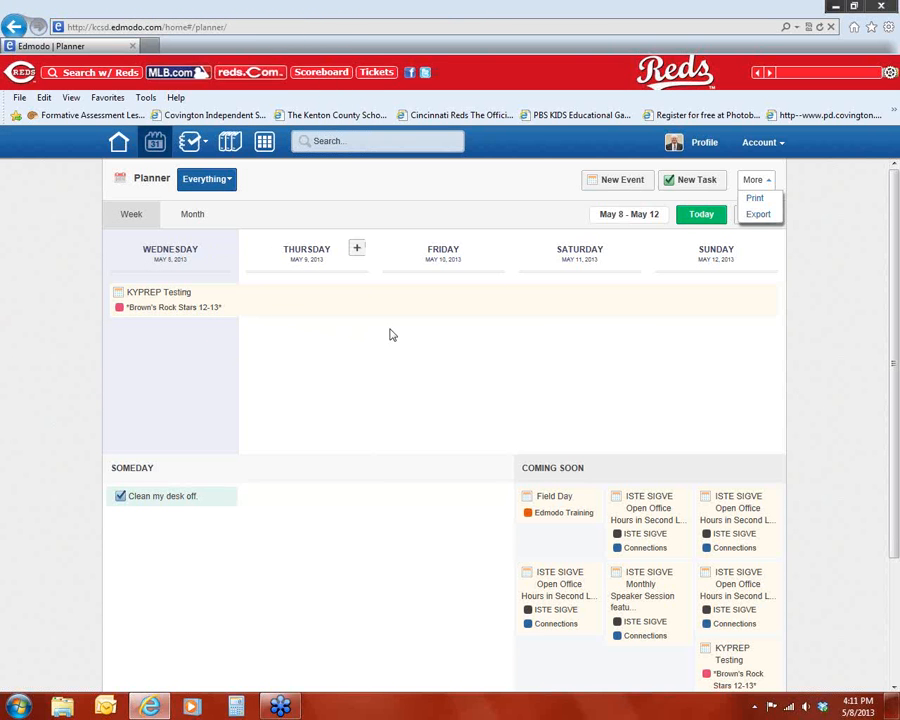
# Step: Save the printed PDF to the Desktop as "Edmodo Calendar"
pyautogui.click(837, 7)
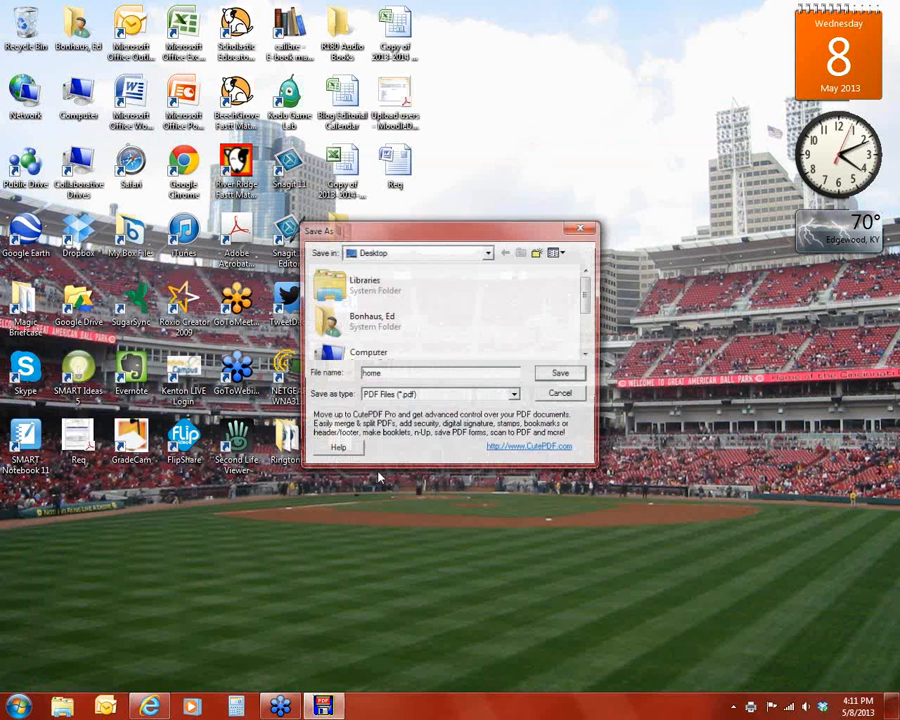
pyautogui.moveTo(407, 374); pyautogui.dragTo(373, 373)
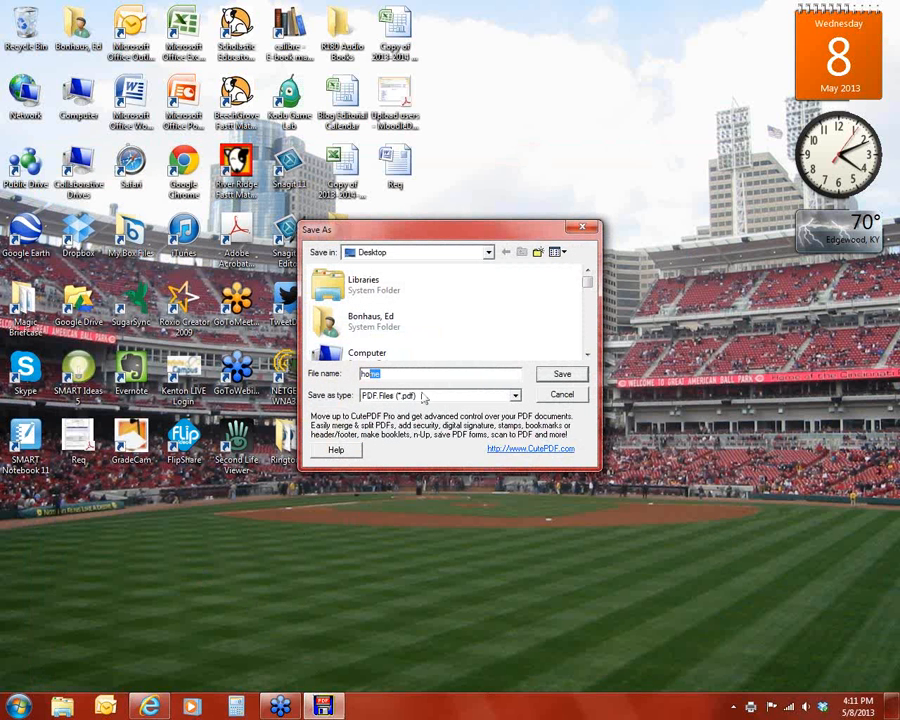
pyautogui.press('BackSpace')
pyautogui.press('BackSpace')
pyautogui.write('Edmodo Calendar')
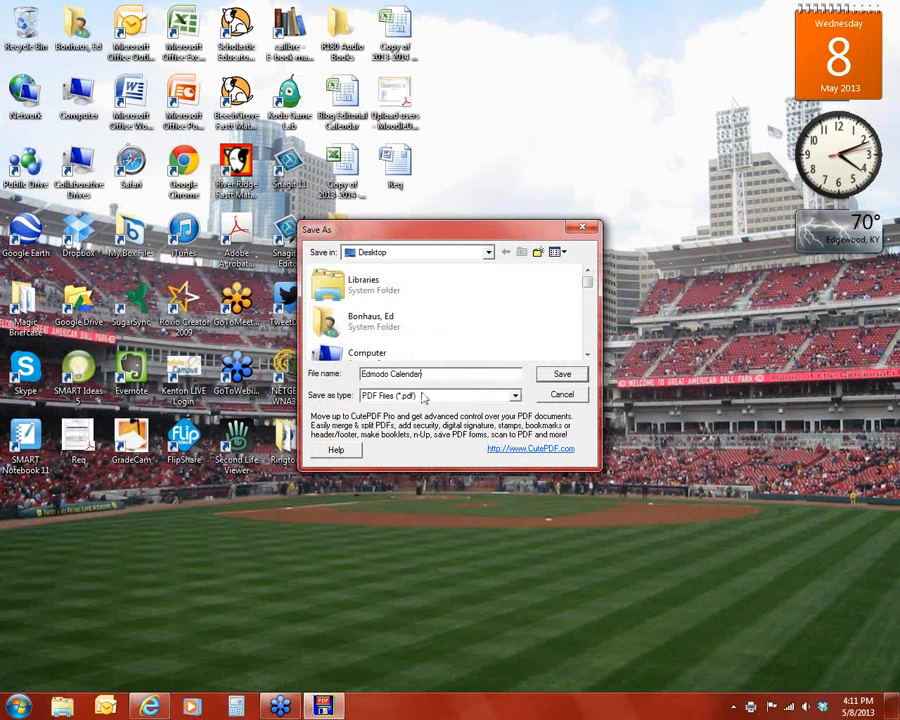
pyautogui.click(559, 375)
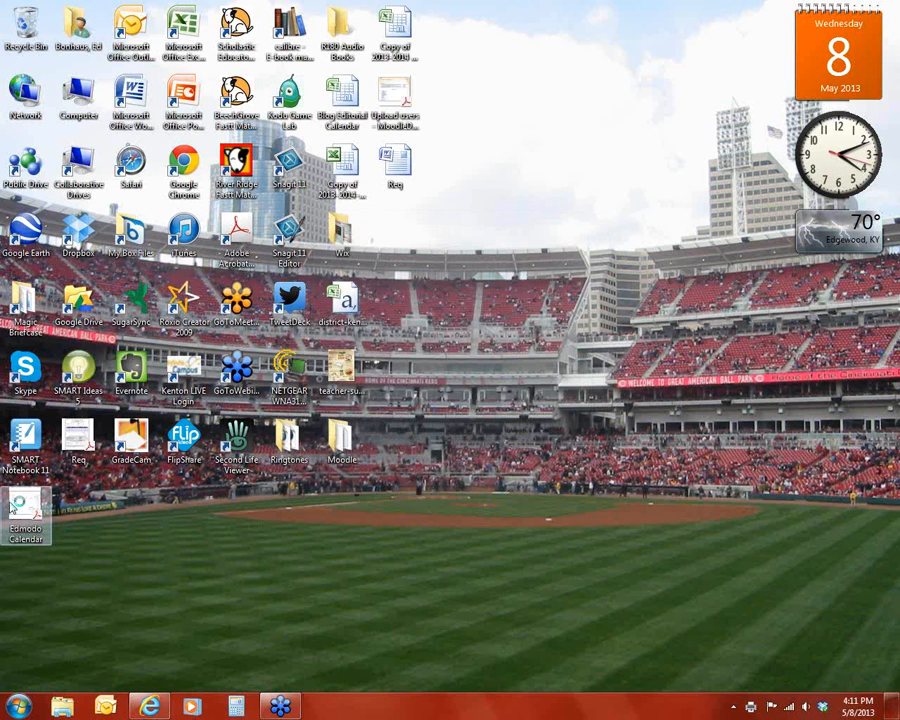
# Step: Open the Edmodo Calendar PDF and scroll through both pages
pyautogui.doubleClick(25, 509)
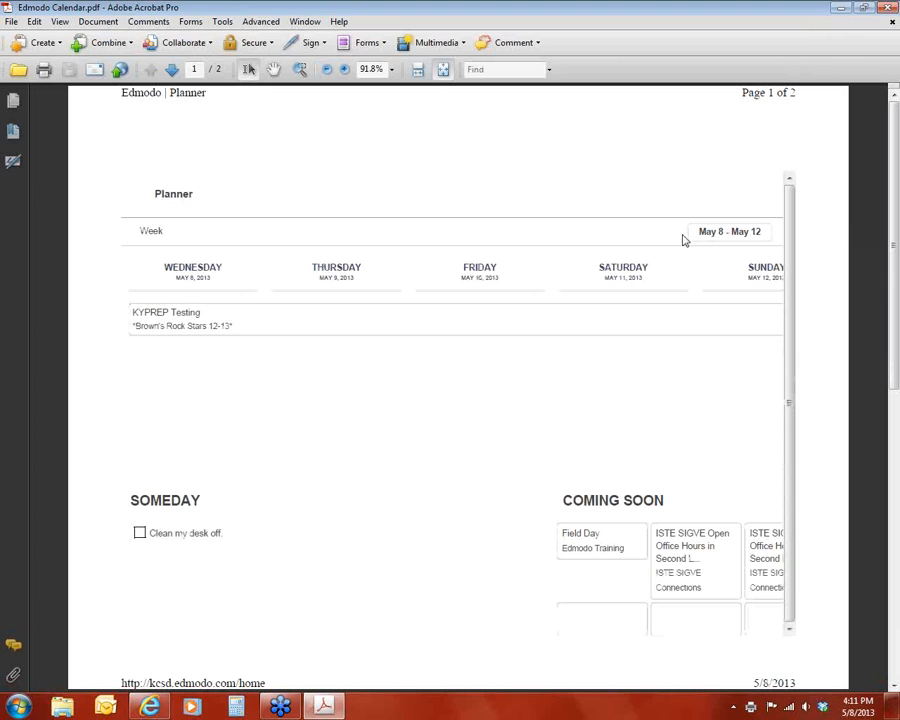
pyautogui.scroll(-2, 497, 361)
pyautogui.scroll(2, 497, 361)
pyautogui.scroll(-2, 777, 327)
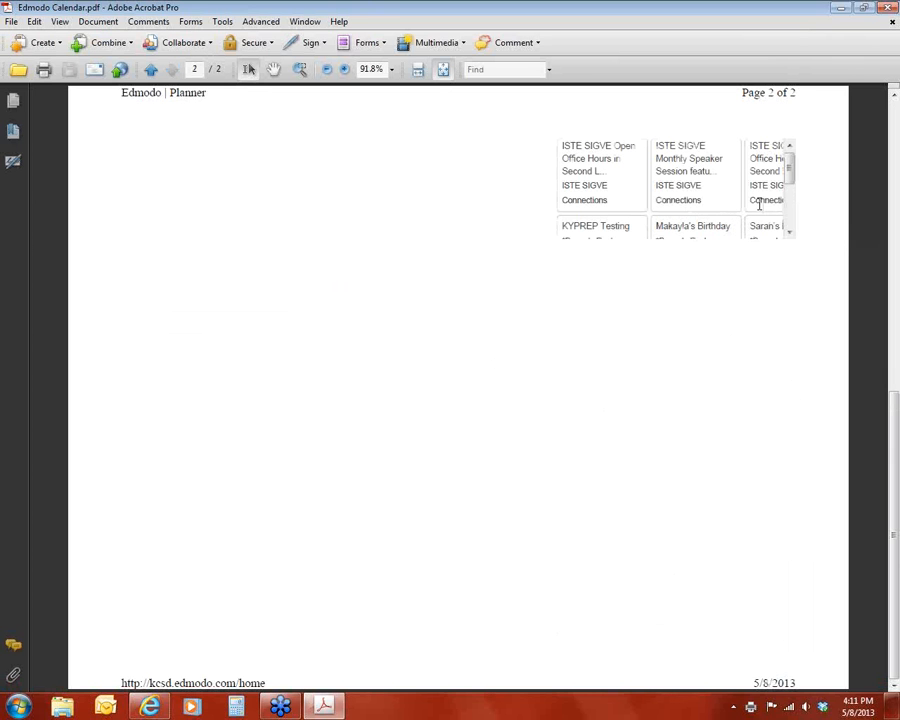
pyautogui.moveTo(787, 172); pyautogui.dragTo(788, 237)
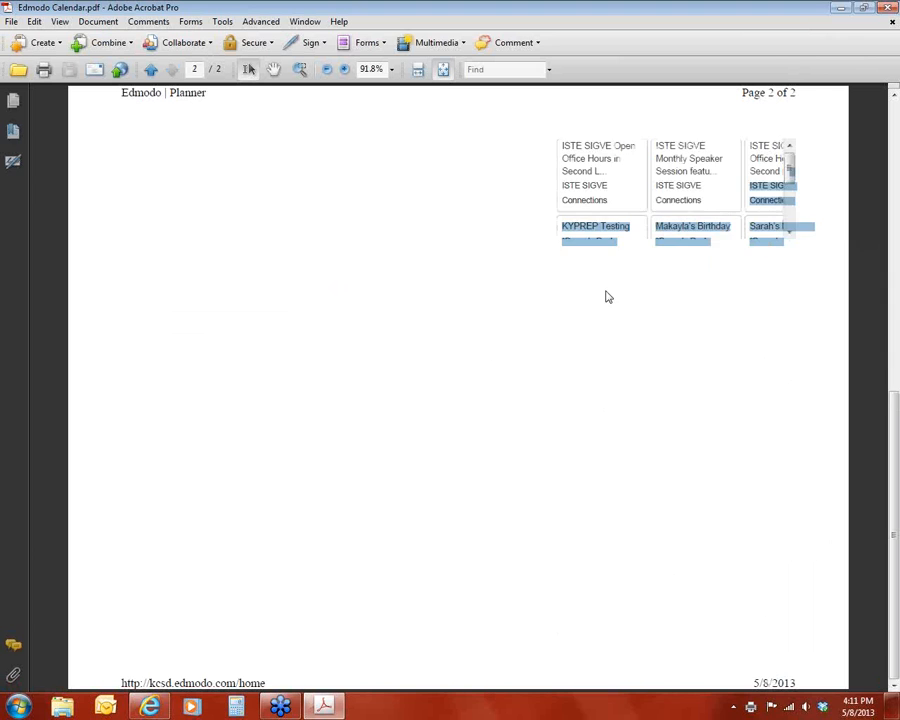
pyautogui.scroll(2, 607, 296)
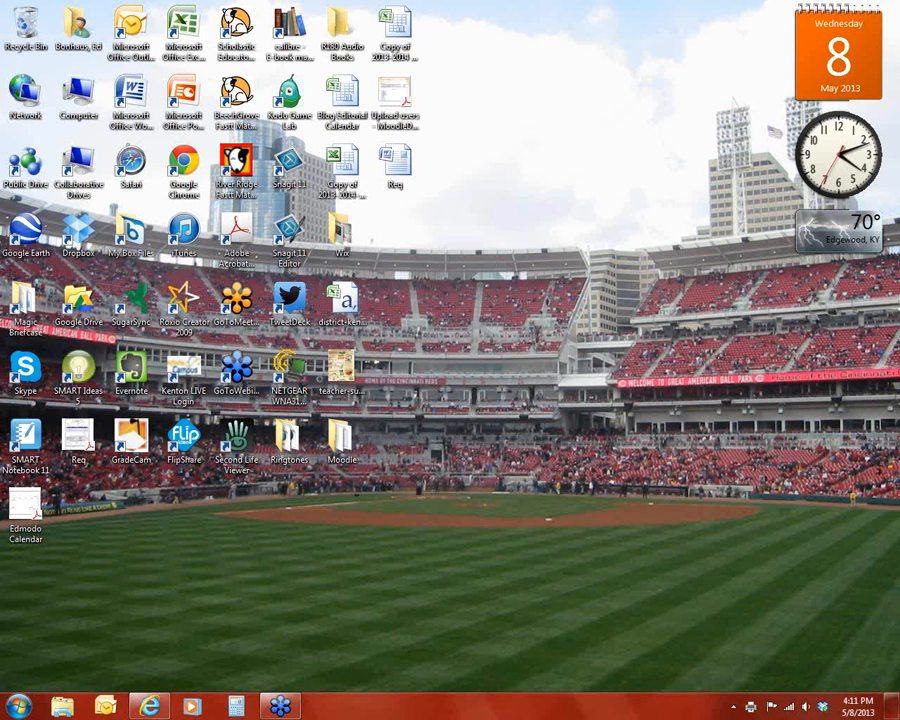
# Step: Delete the Edmodo Calendar PDF and return to the planner in the browser
pyautogui.moveTo(25, 508); pyautogui.dragTo(27, 28)
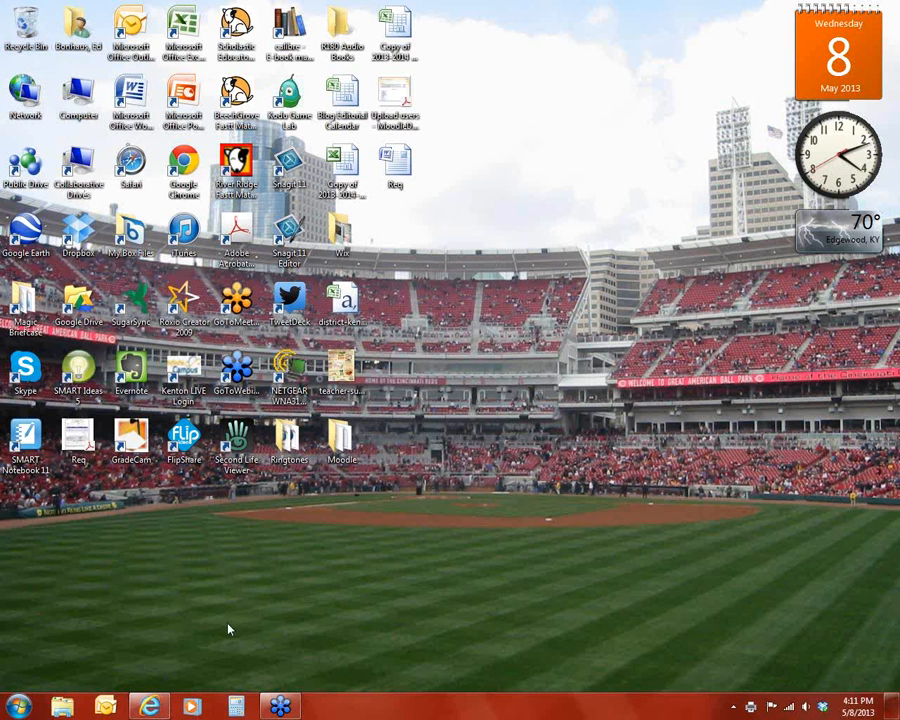
pyautogui.click(150, 706)
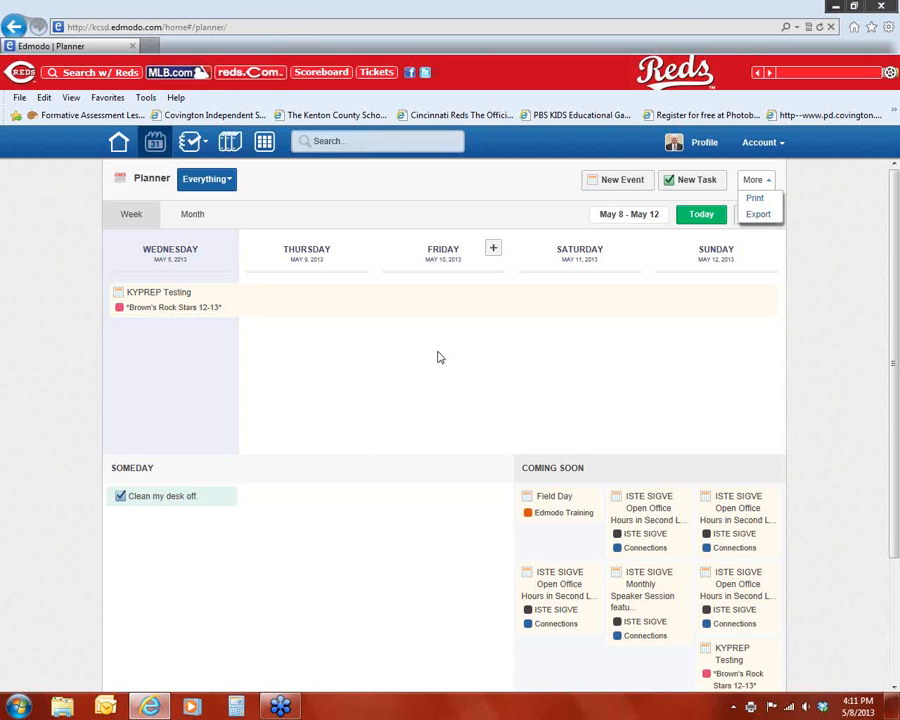
pyautogui.click(869, 264)
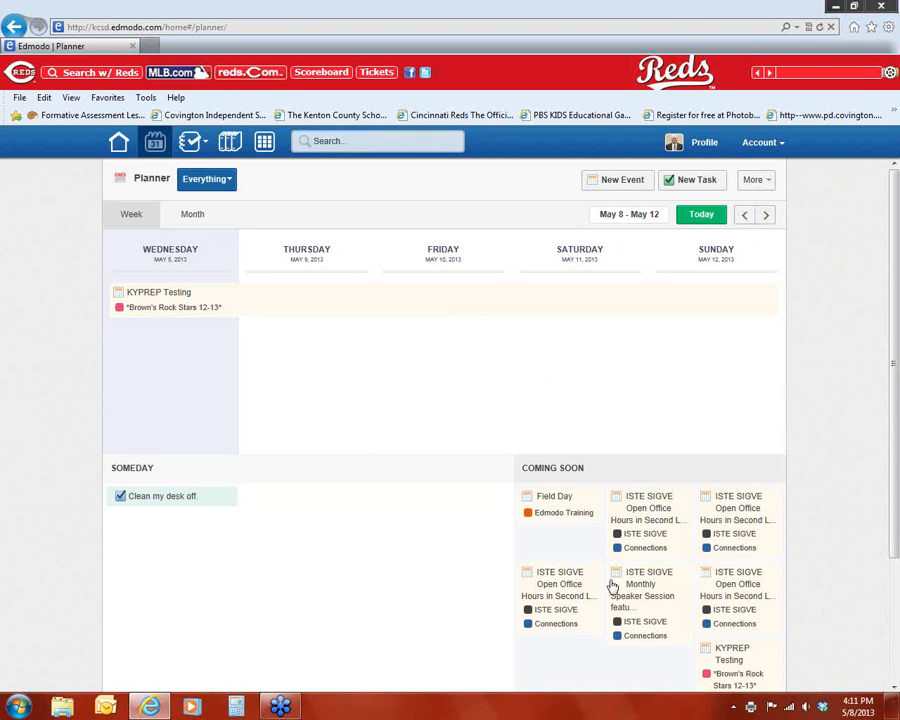
pyautogui.scroll(-3, 566, 518)
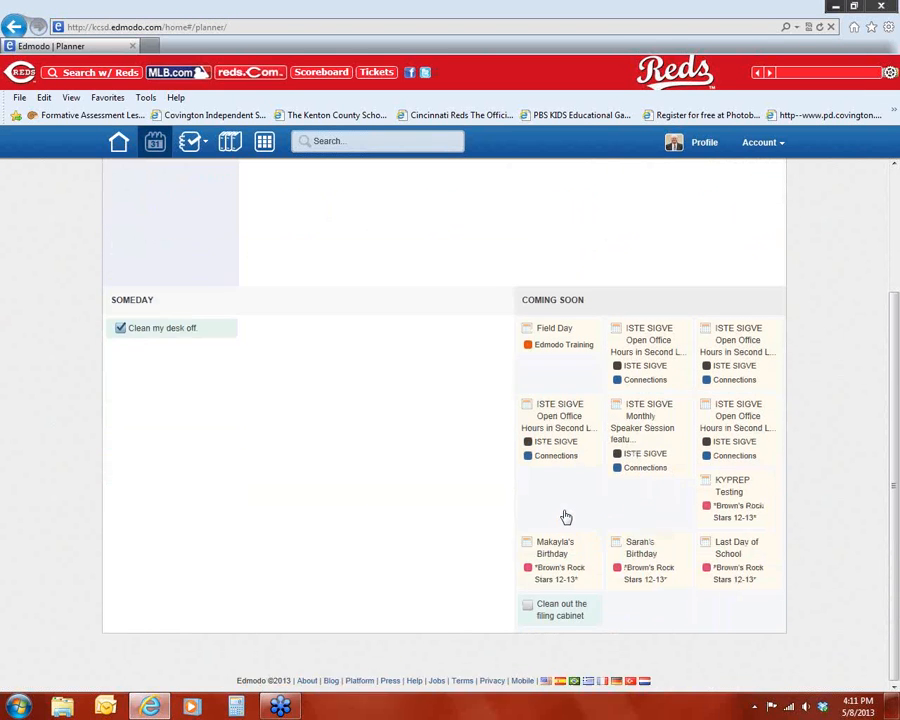
pyautogui.scroll(3, 566, 518)
# Step: Go to the home page, show all groups, and open the Edmodo Training group
pyautogui.click(118, 142)
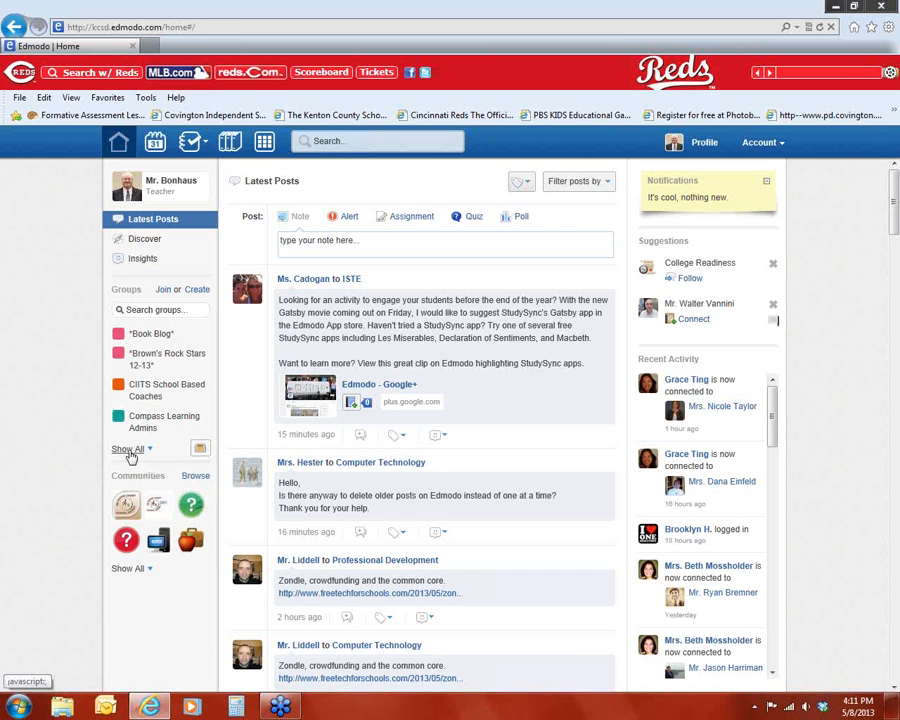
pyautogui.click(149, 520)
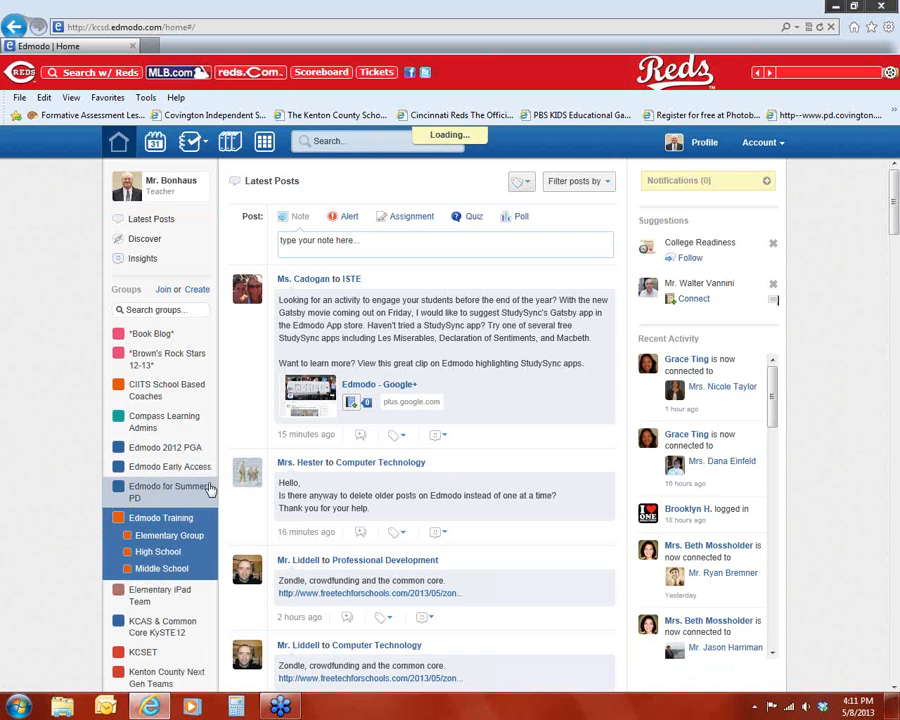
pyautogui.scroll(-2, 385, 400)
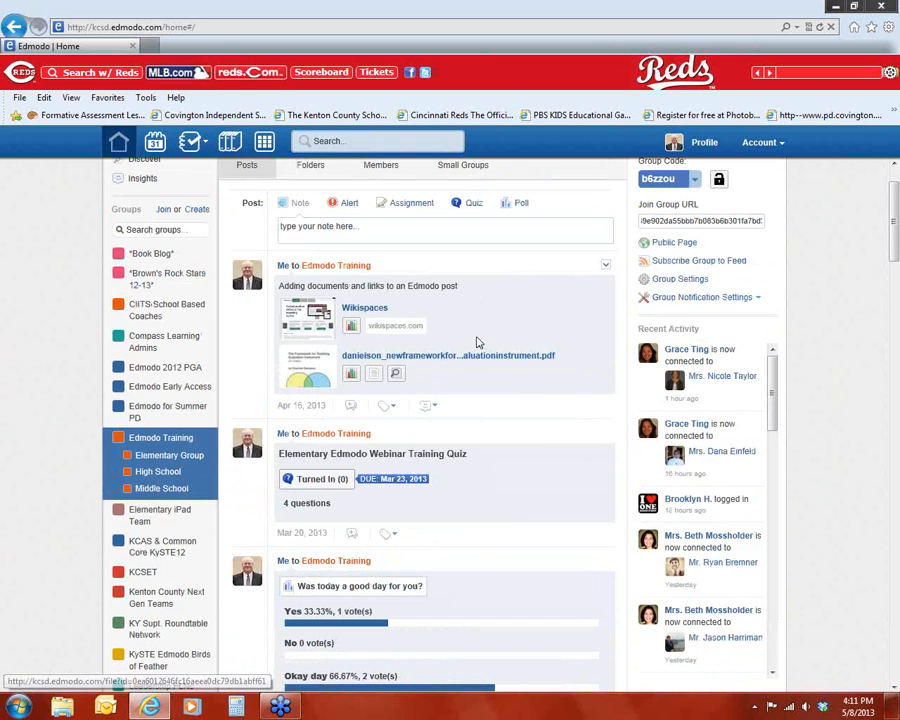
pyautogui.scroll(2, 630, 298)
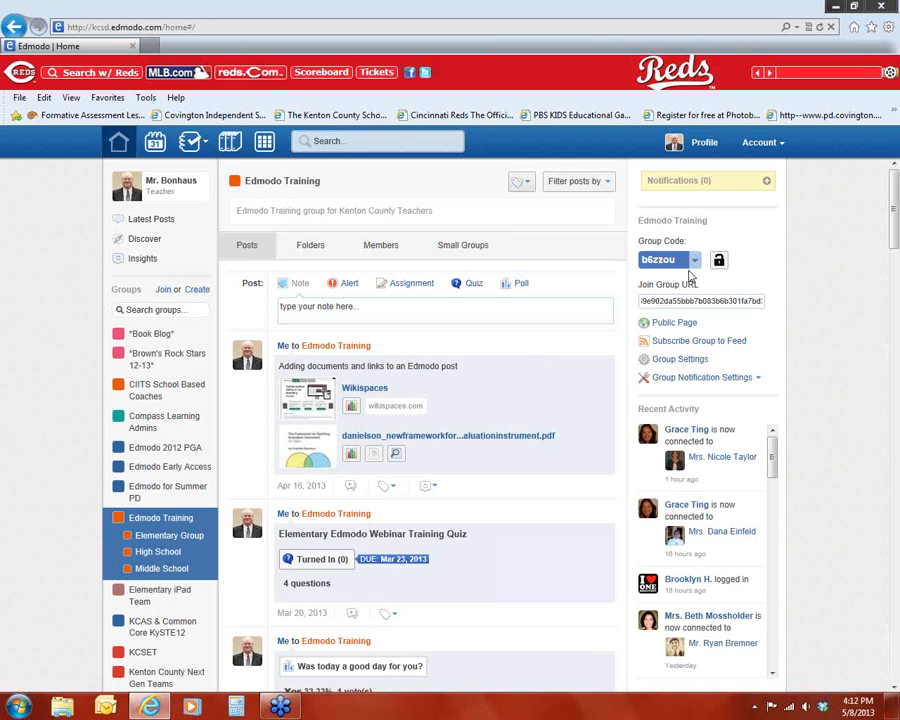
# Step: Select the group's join URL and group code in the group details
pyautogui.moveTo(763, 302); pyautogui.dragTo(597, 311)
pyautogui.click(641, 302)
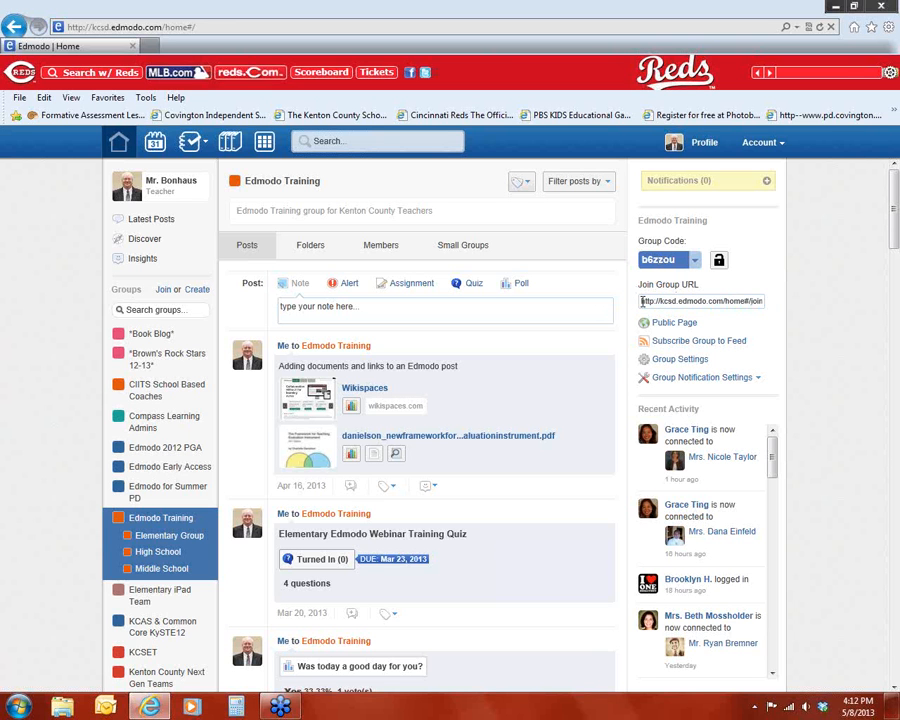
pyautogui.moveTo(658, 303); pyautogui.dragTo(775, 310)
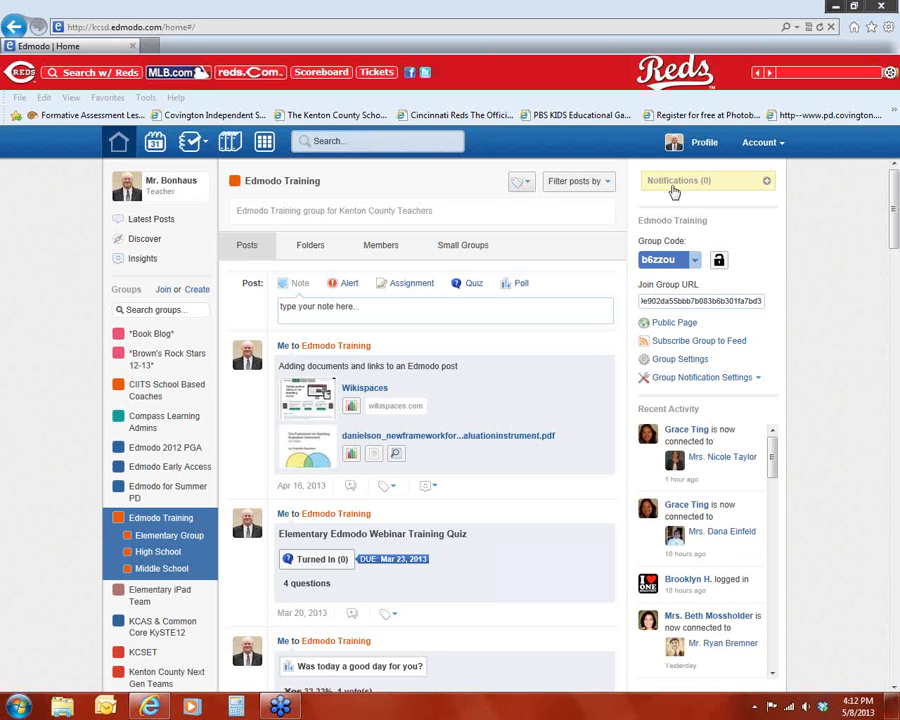
pyautogui.moveTo(678, 260); pyautogui.dragTo(632, 260)
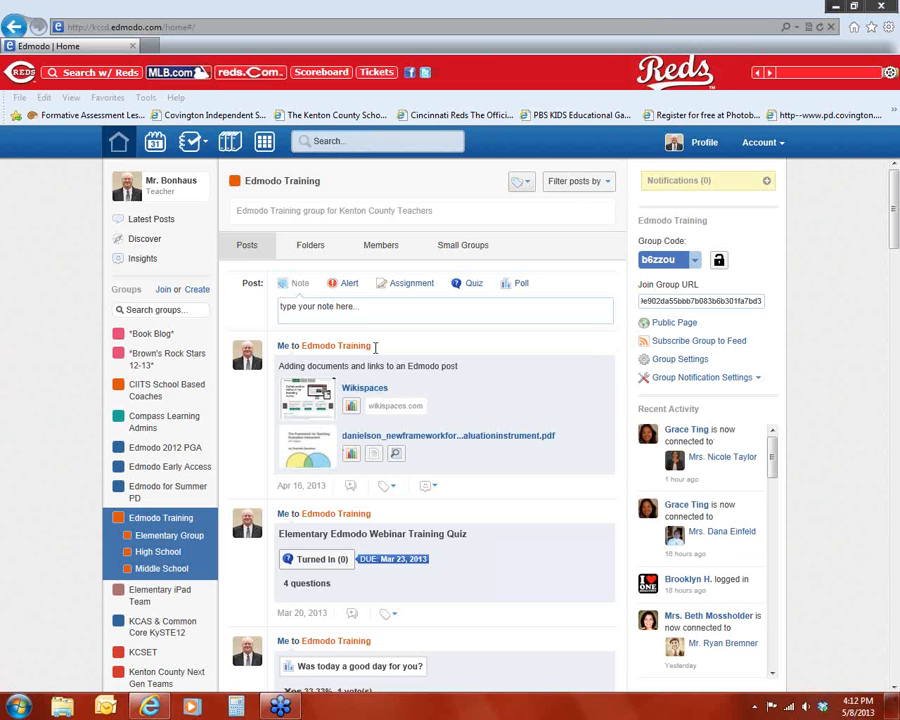
# Step: Start an assignment titled "Sample Assignment", described "Sample Webinar Training Assignment", due 05/10/2013
pyautogui.click(418, 284)
pyautogui.click(350, 305)
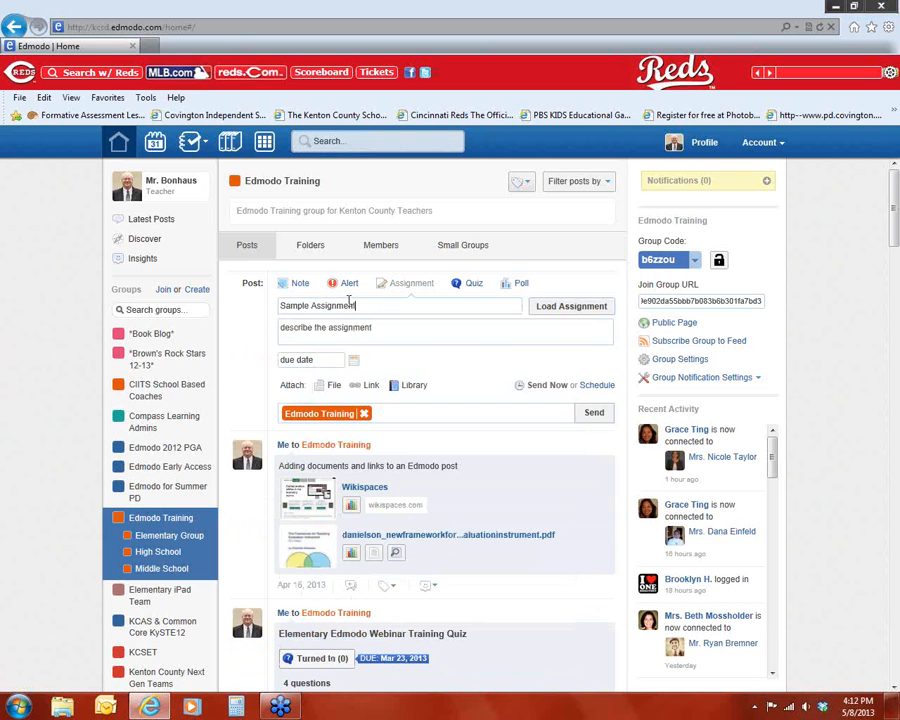
pyautogui.press('Tab')
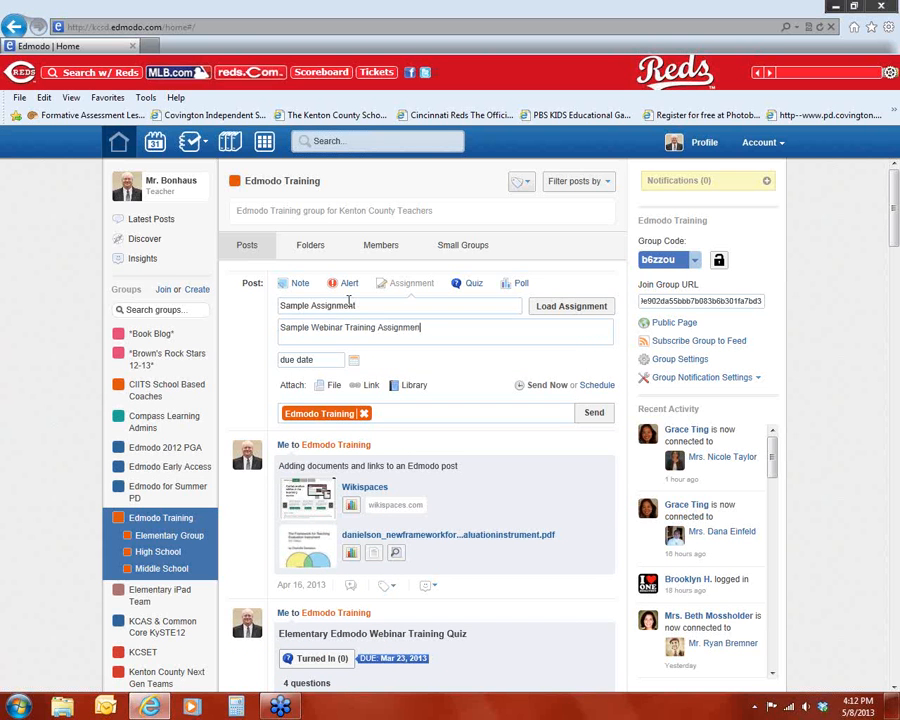
pyautogui.click(353, 360)
pyautogui.click(459, 442)
pyautogui.click(418, 413)
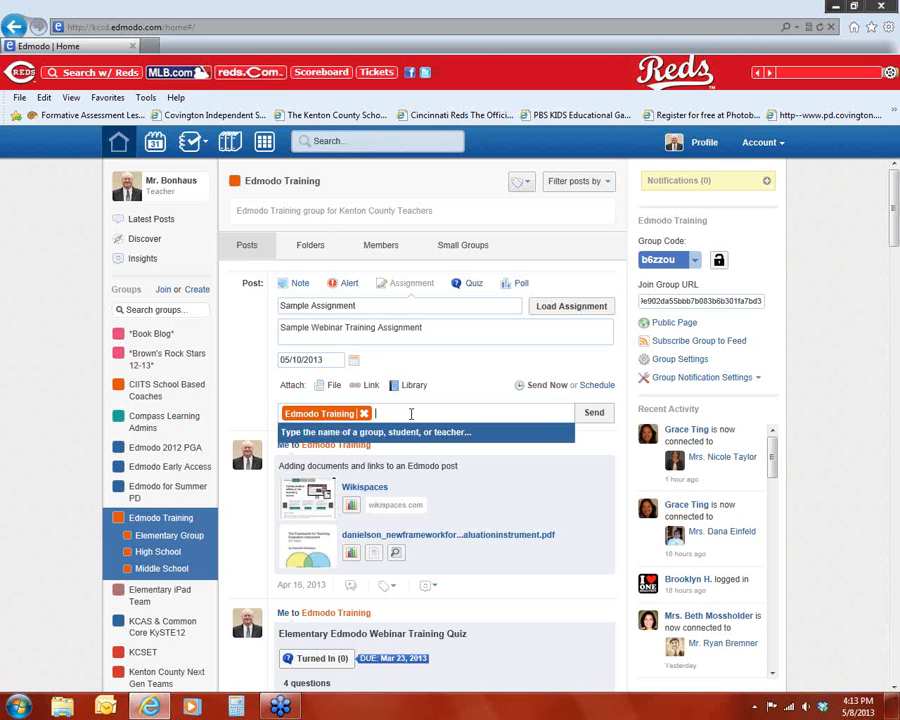
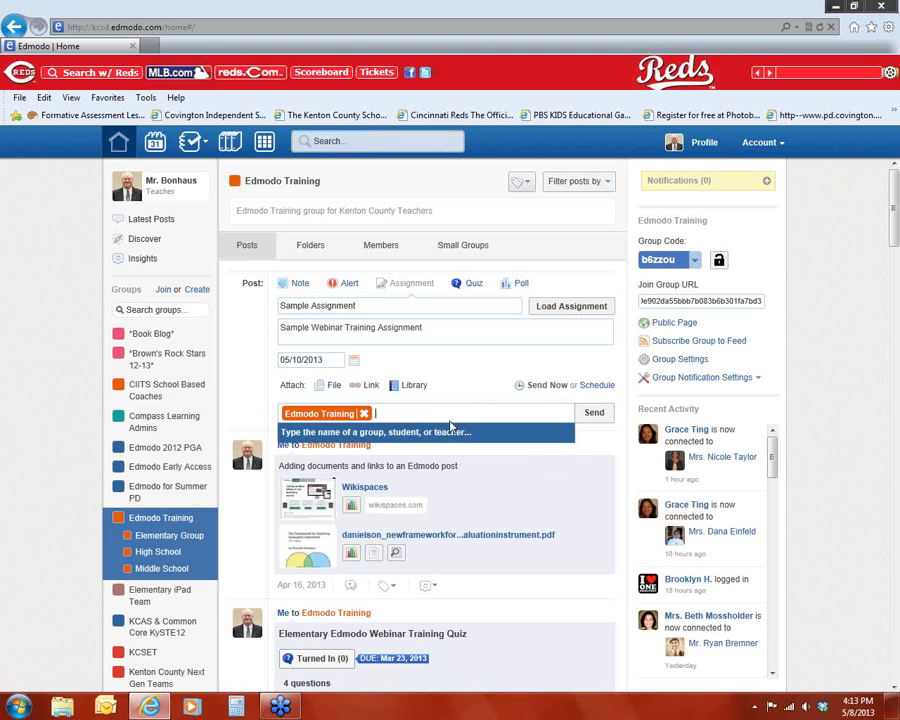
# Step: Send the Sample Assignment to the Edmodo Training group
pyautogui.click(595, 414)
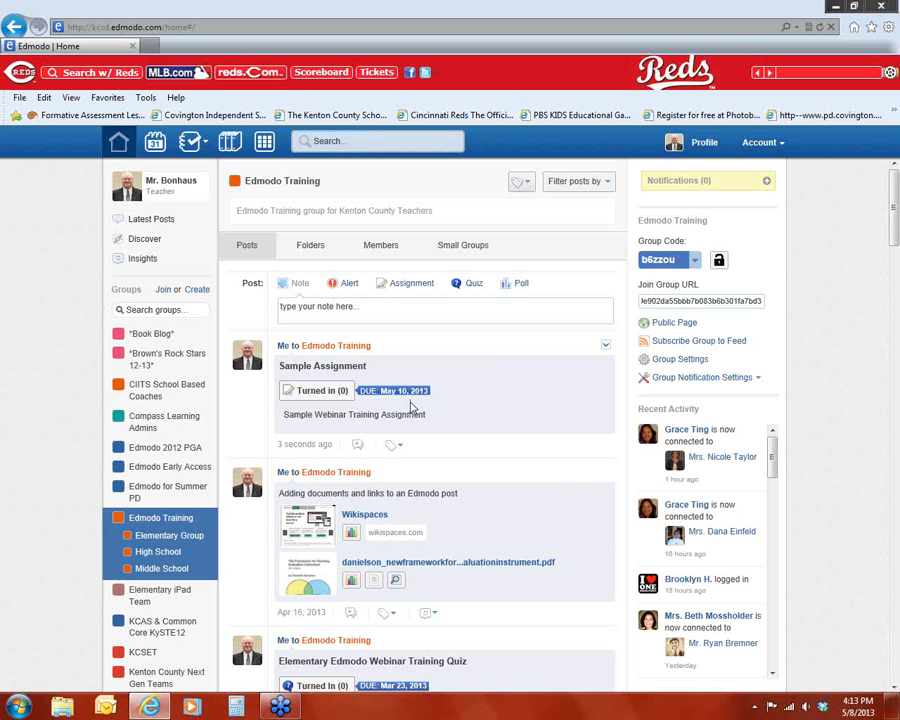
# Step: Open the planner and view the Sample Assignment's details on its Friday due date, then close them
pyautogui.click(155, 142)
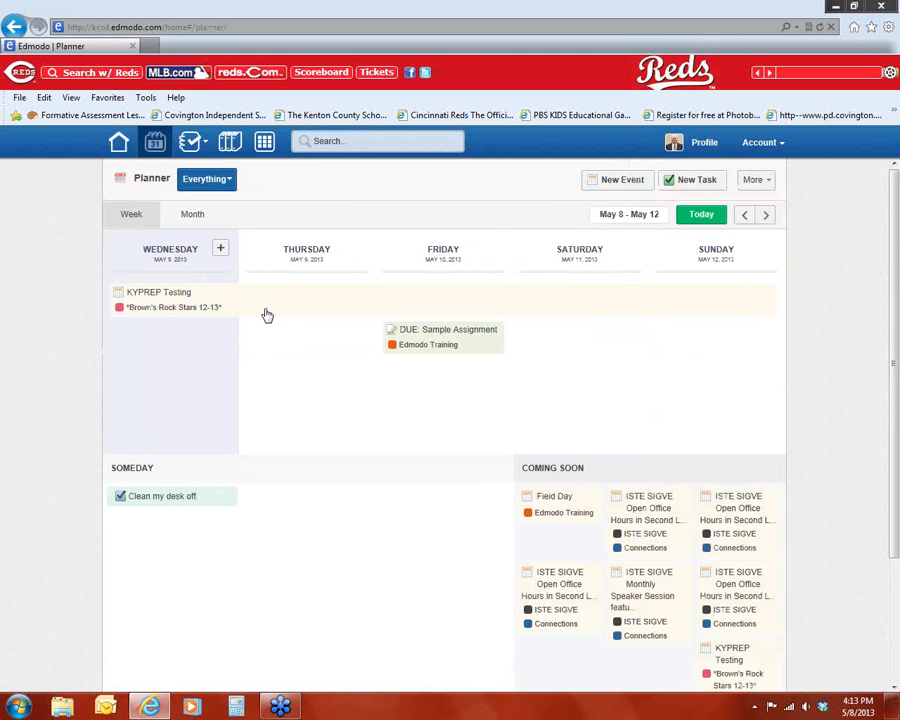
pyautogui.click(467, 353)
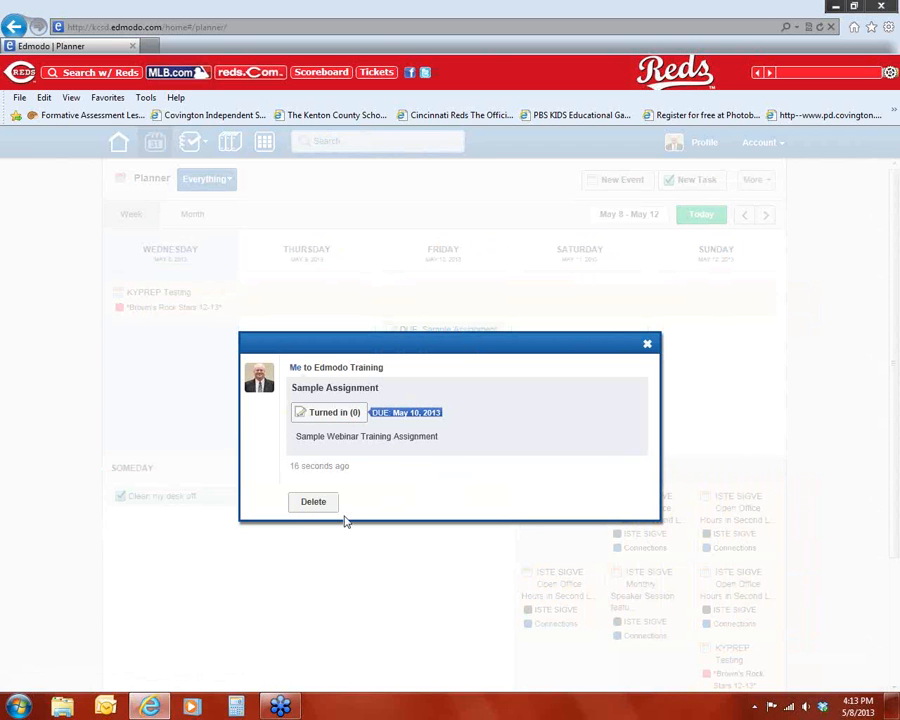
pyautogui.click(647, 345)
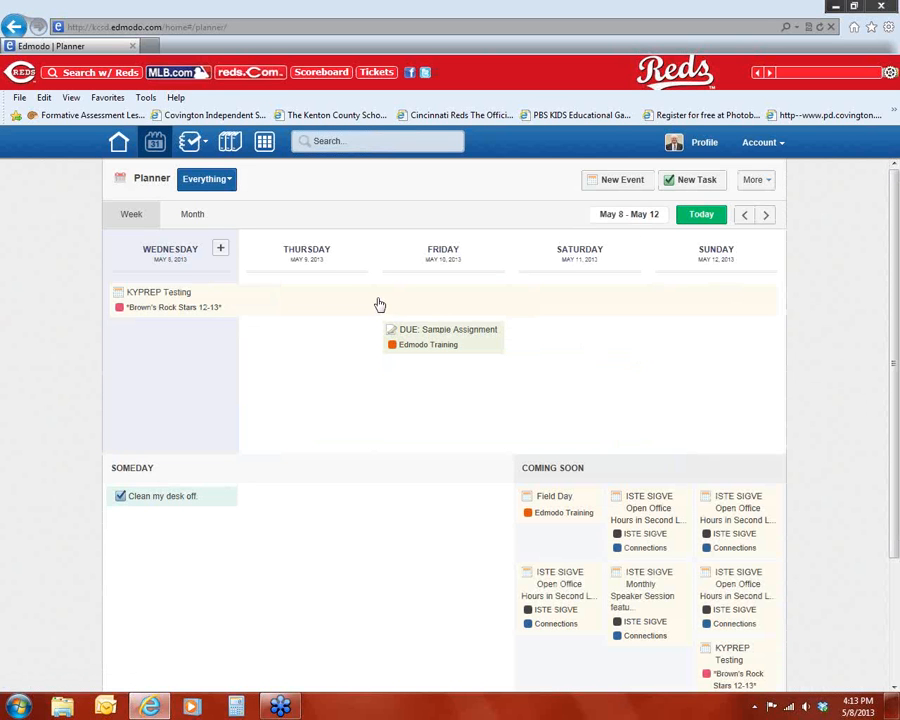
# Step: Return to the home page and open the KySTE Edmodo Birds of Feather group
pyautogui.click(887, 52)
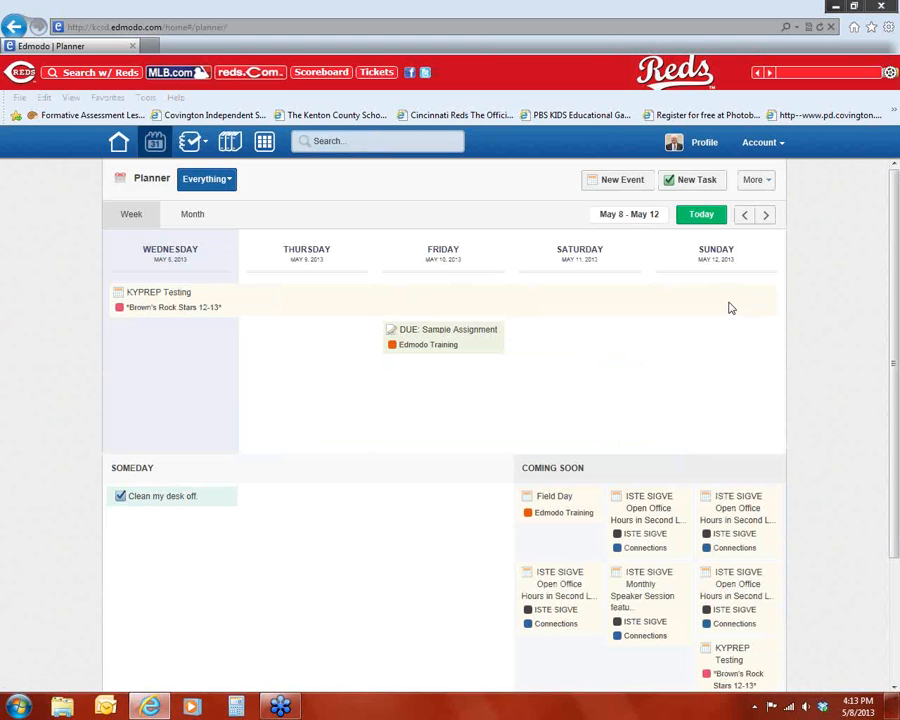
pyautogui.click(118, 141)
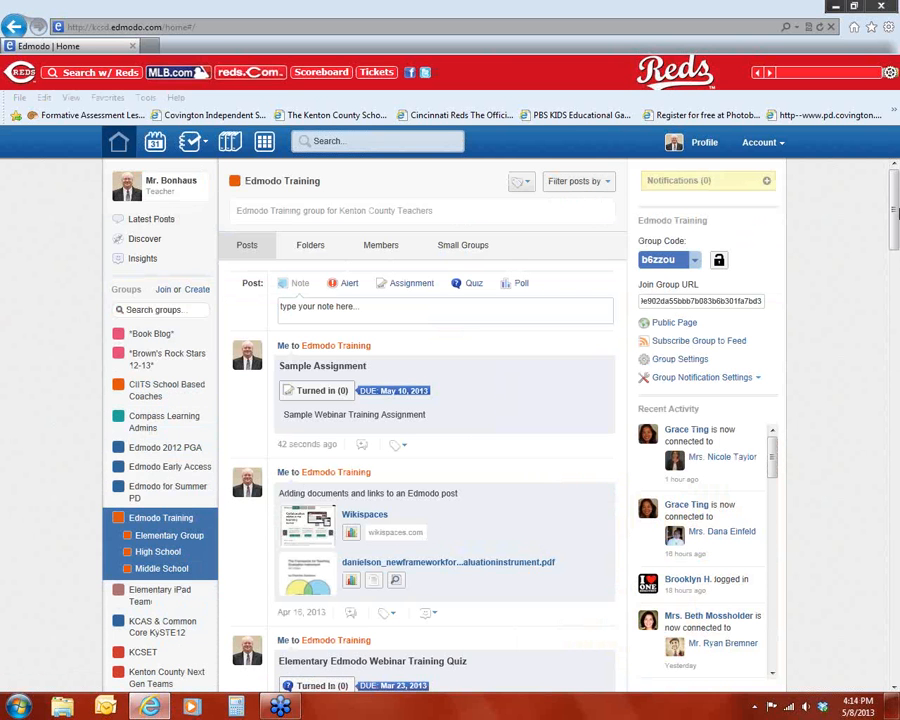
pyautogui.moveTo(895, 230); pyautogui.dragTo(897, 272)
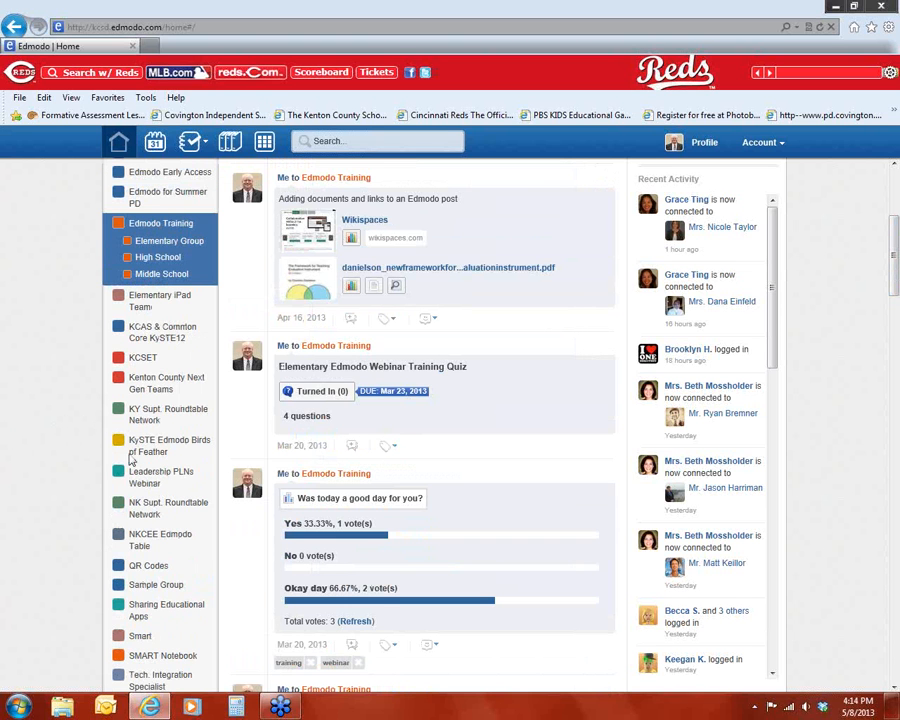
pyautogui.click(152, 449)
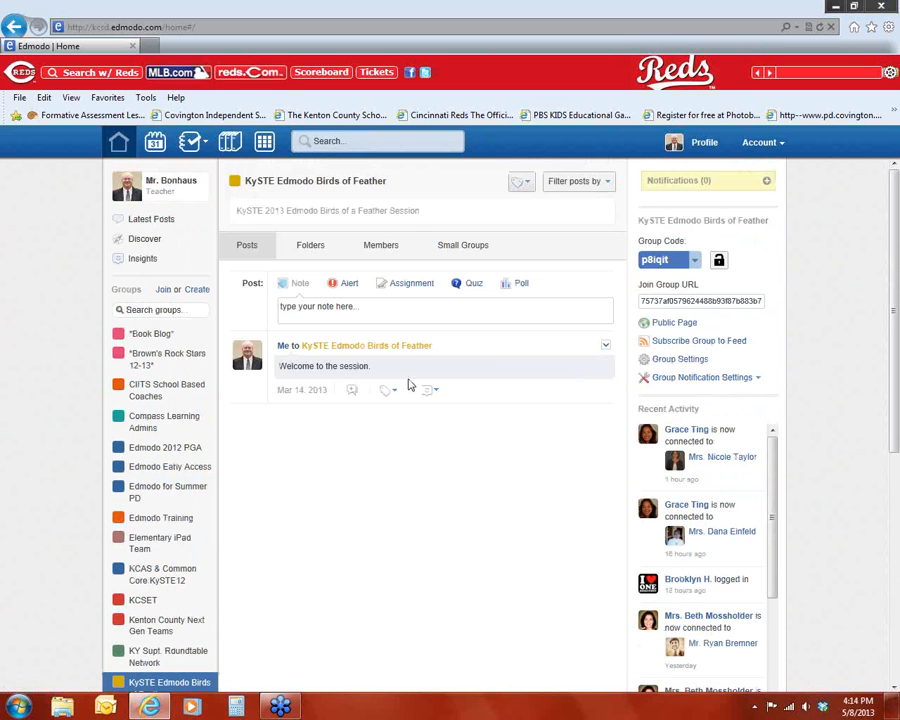
# Step: View the members of the KySTE Edmodo Birds of Feather group
pyautogui.click(400, 252)
pyautogui.scroll(-3, 176, 545)
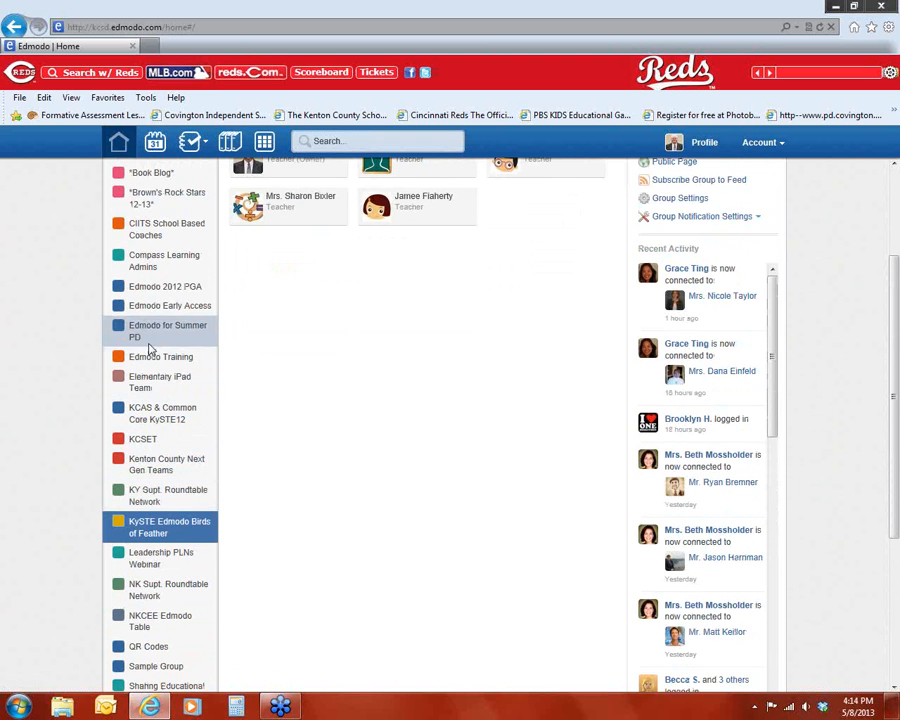
pyautogui.scroll(-5, 180, 625)
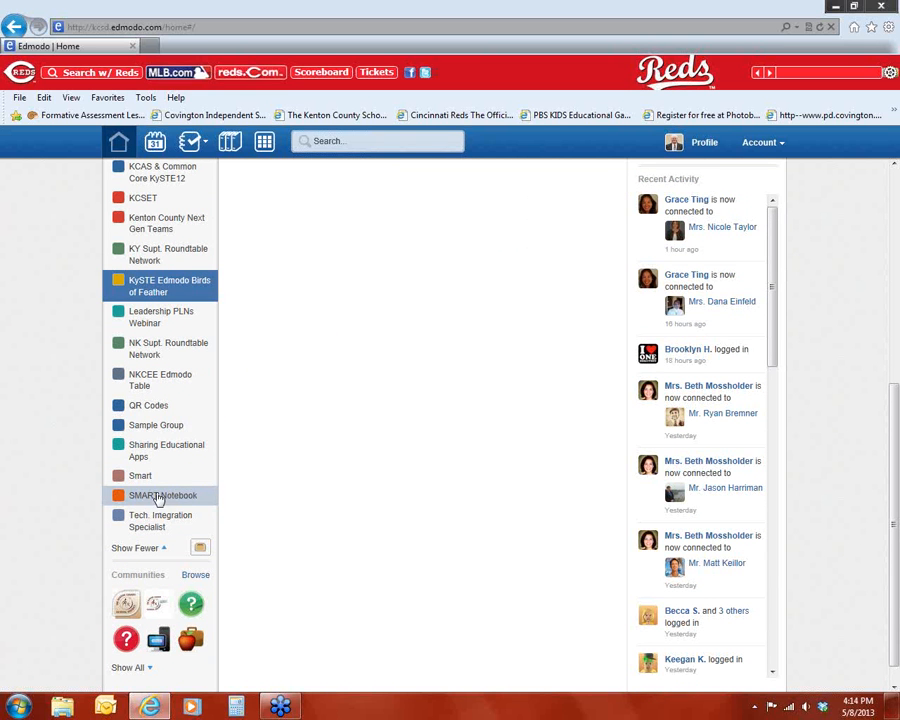
# Step: Open the Sample Group from the groups list
pyautogui.click(150, 425)
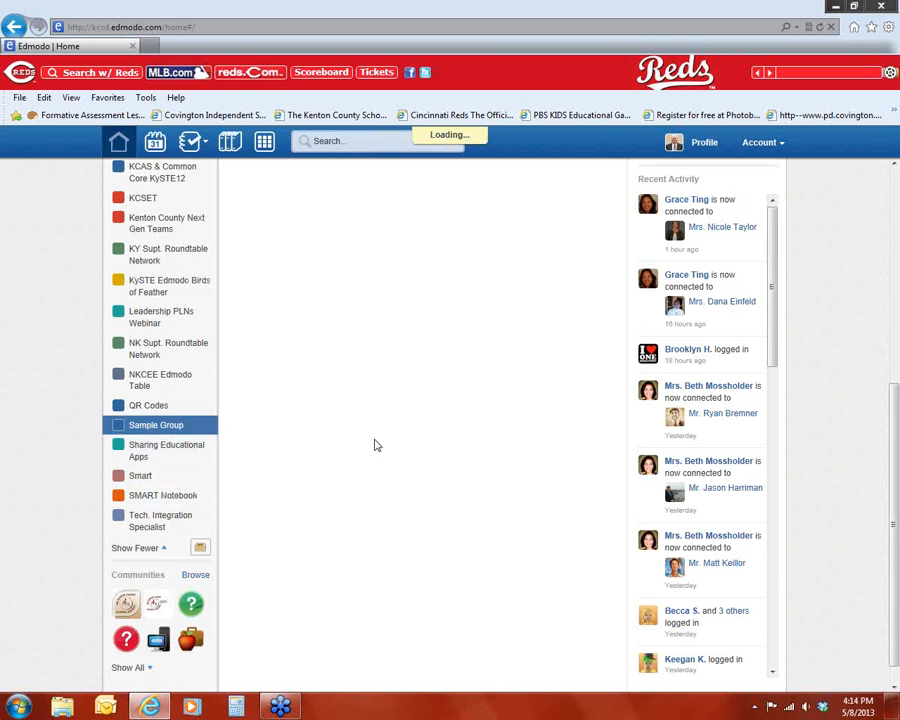
pyautogui.scroll(3, 453, 392)
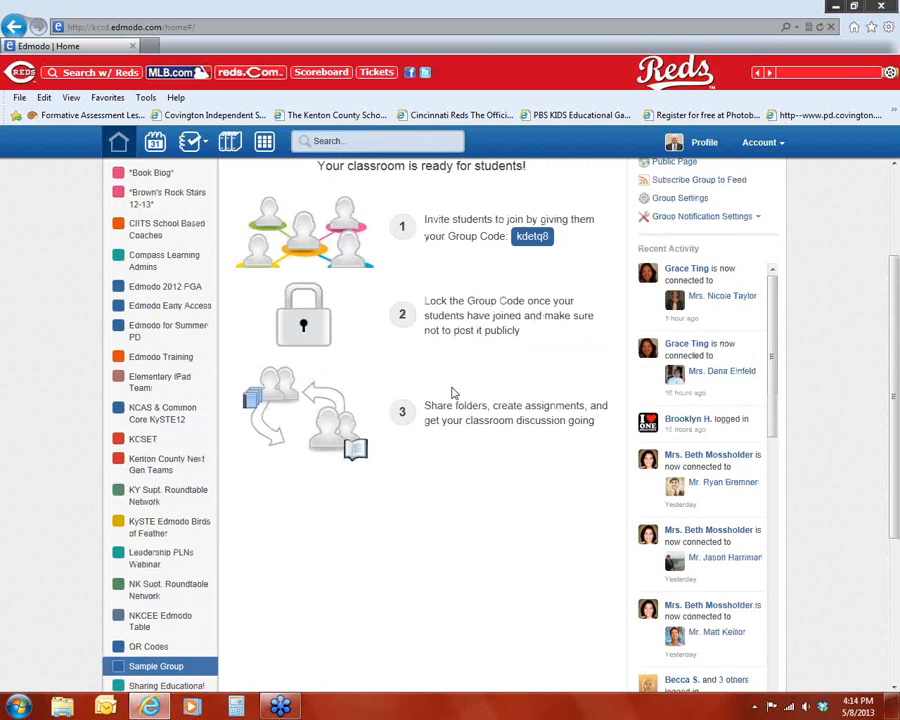
pyautogui.scroll(-3, 454, 392)
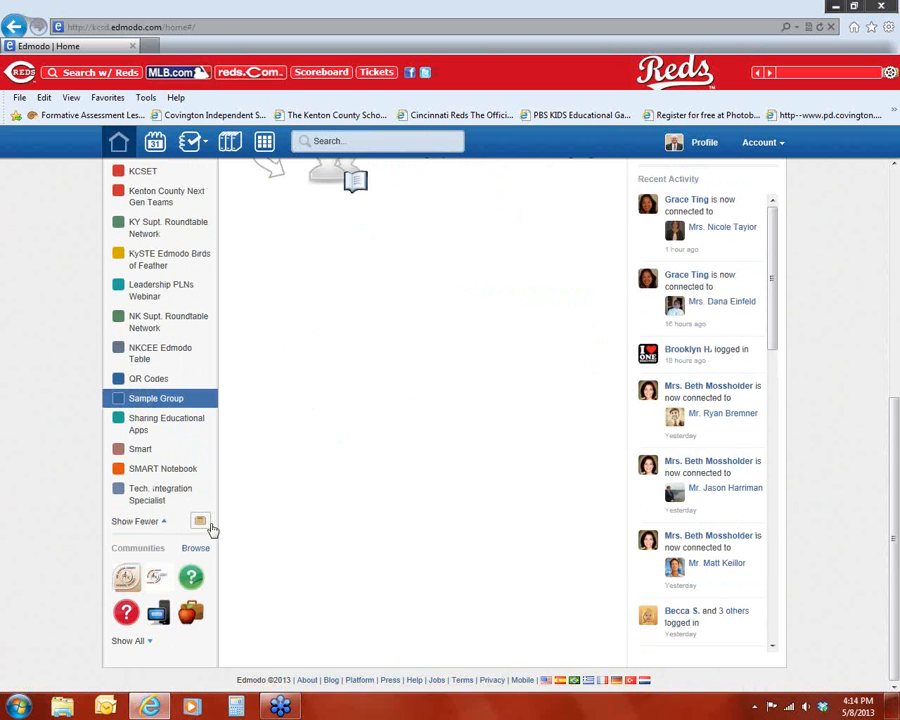
pyautogui.scroll(5, 444, 459)
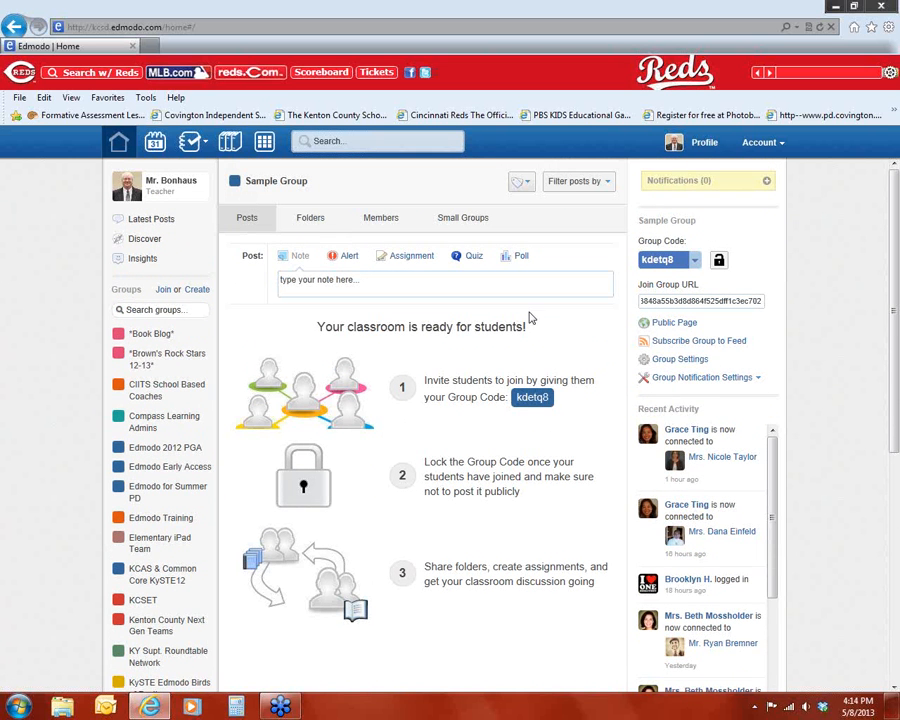
# Step: Archive the Sample Group from its group settings
pyautogui.click(682, 362)
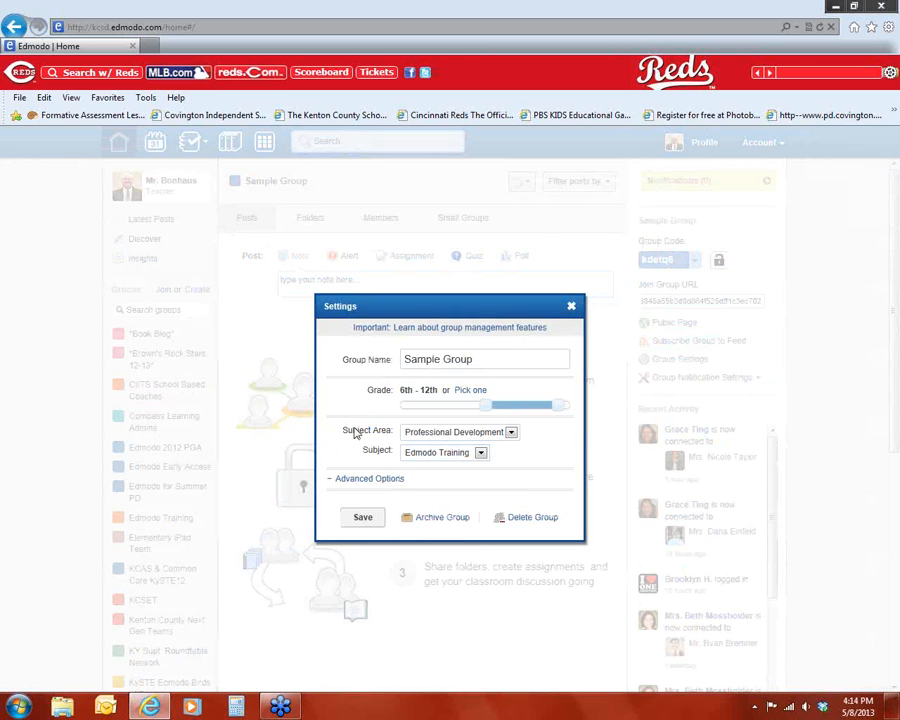
pyautogui.click(432, 520)
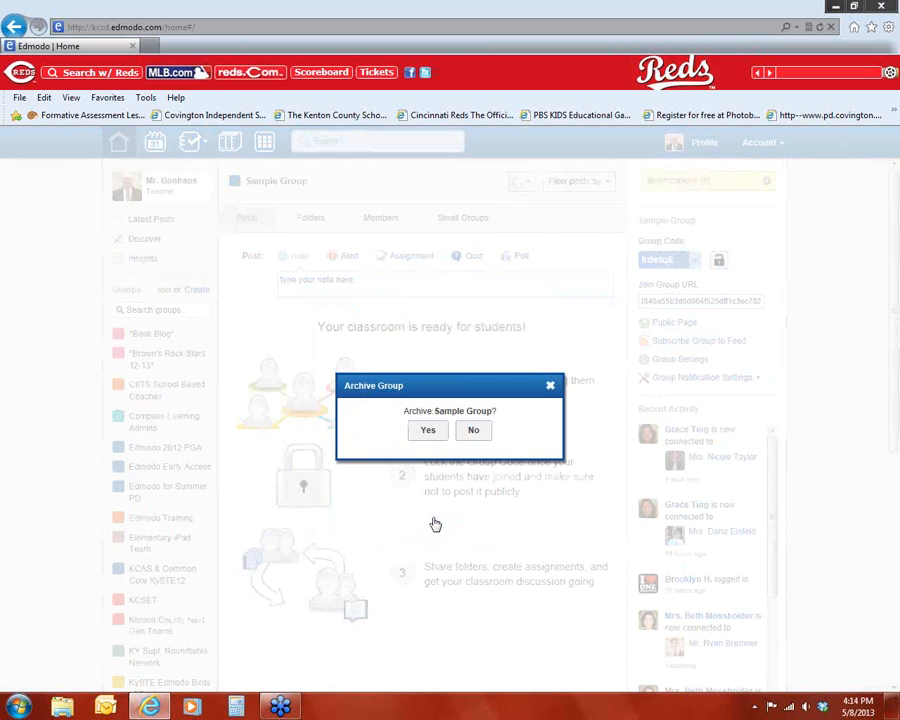
pyautogui.click(428, 431)
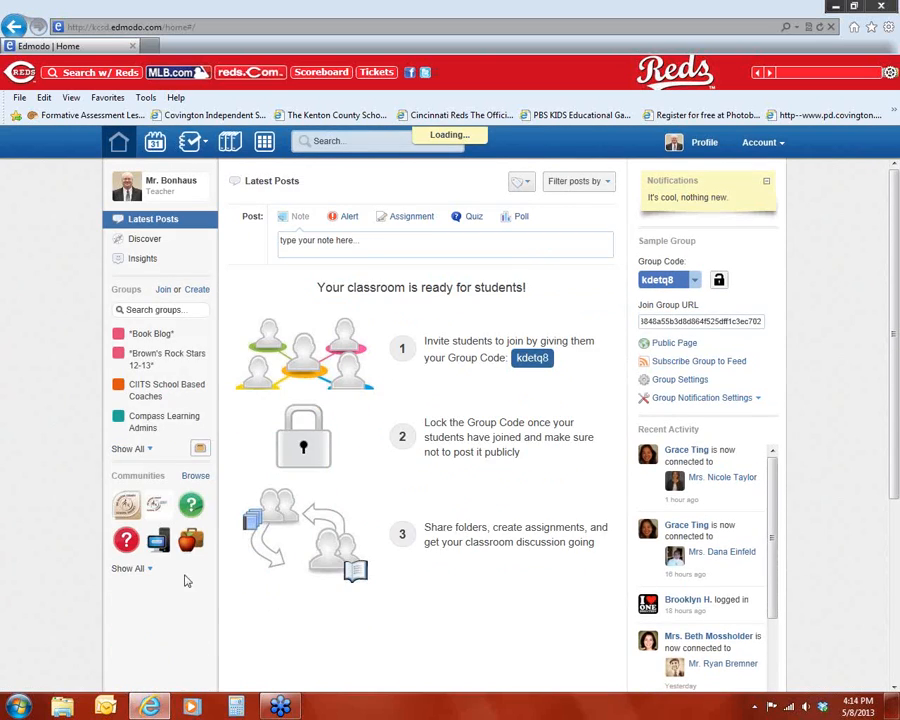
# Step: Show all groups and scroll through the remaining group list
pyautogui.click(122, 448)
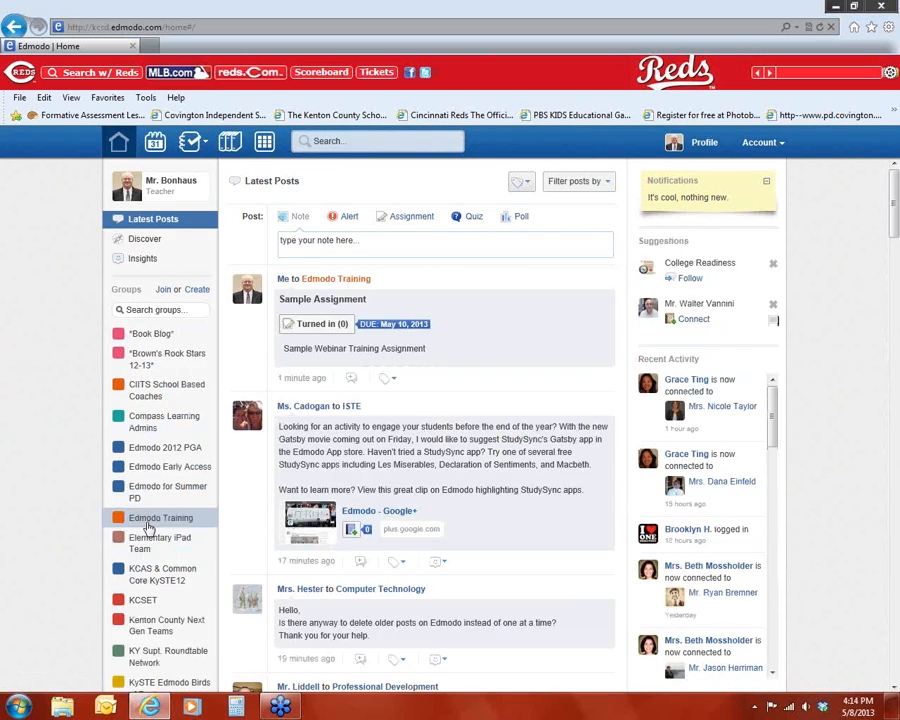
pyautogui.scroll(-5, 150, 520)
pyautogui.scroll(5, 185, 360)
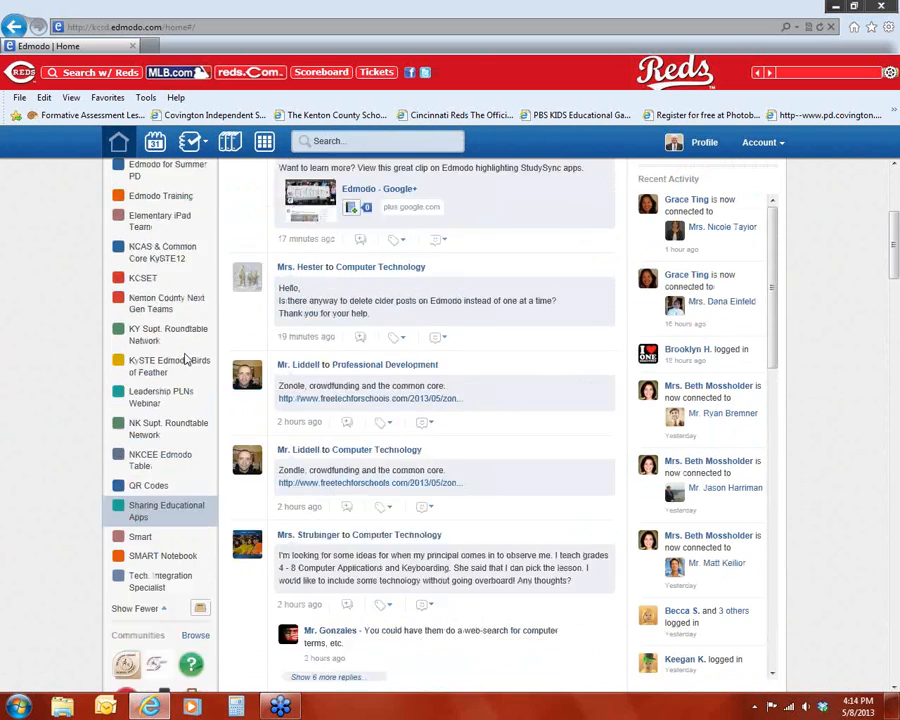
pyautogui.scroll(-4, 185, 362)
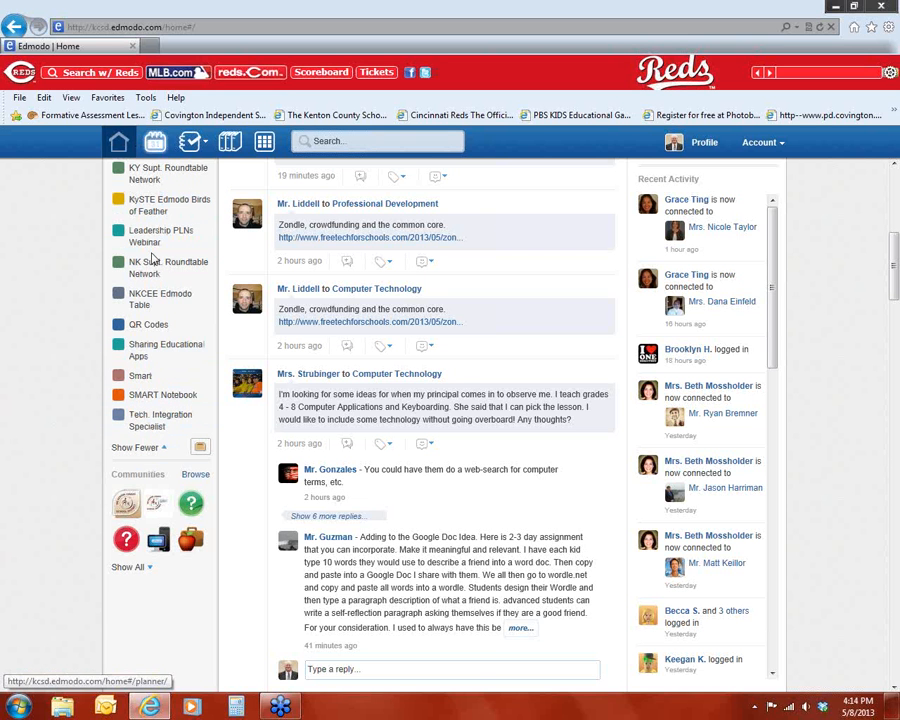
pyautogui.scroll(10, 140, 366)
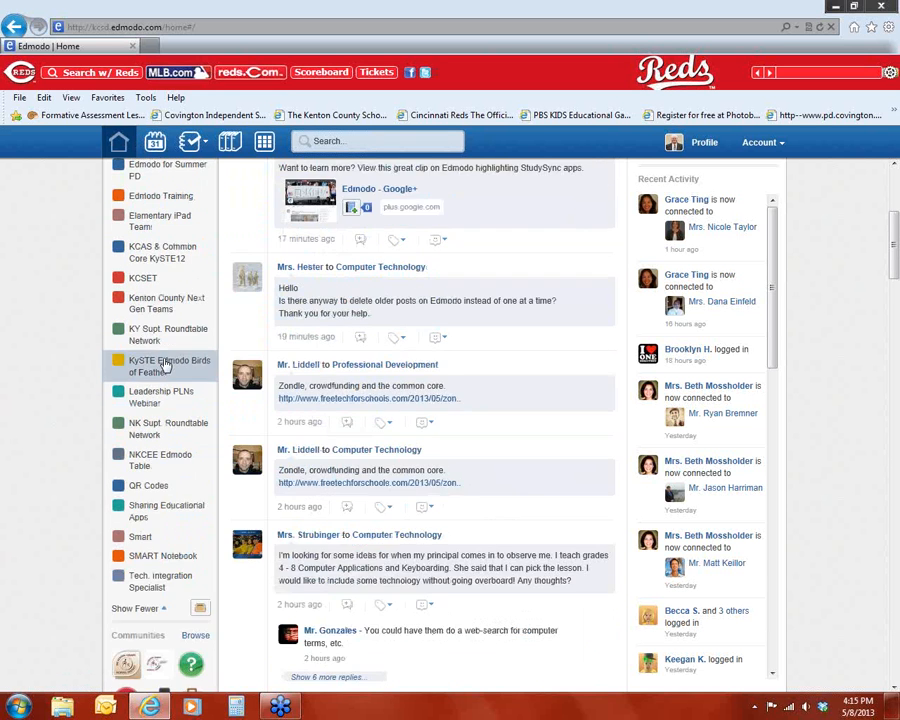